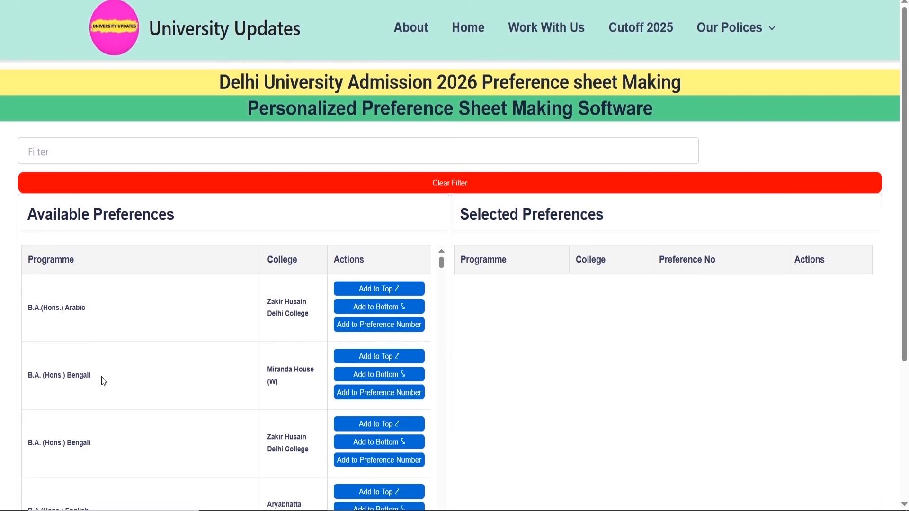
- Filter the available preferences by "B.A.(Hons.) English", copied from the programme list
scroll(102, 376, "down", 2)
left_click_drag(100, 422, 27, 421)
key("ctrl+c")
left_click(69, 154)
key("ctrl+v")
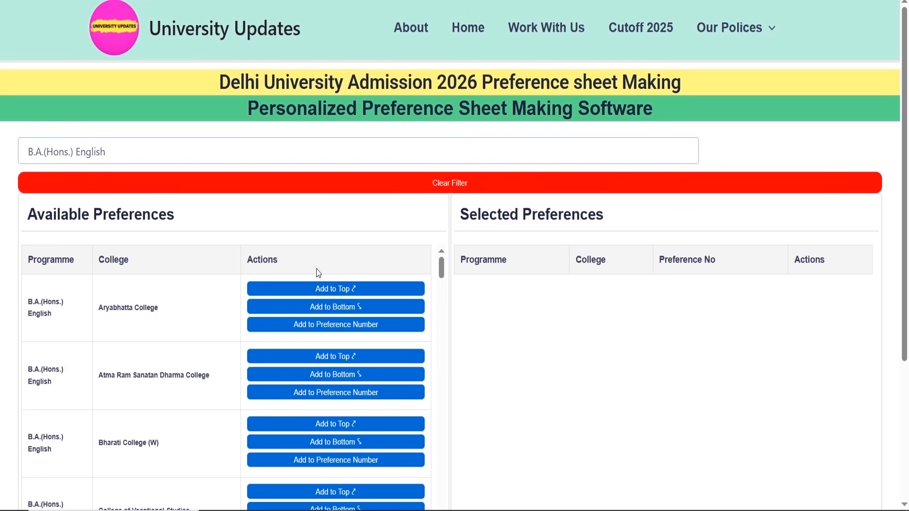
- Add the B.A.(Hons.) English programme at Miranda House (W) to the selected preferences
scroll(207, 251, "down", 8)
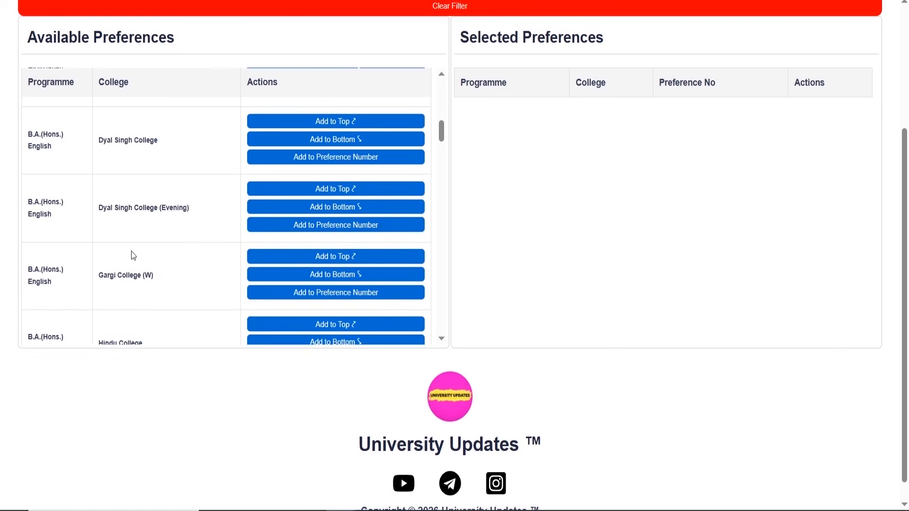
scroll(133, 255, "down", 15)
scroll(135, 254, "down", 5)
scroll(160, 237, "down", 2)
scroll(161, 239, "up", 12)
scroll(162, 238, "down", 6)
scroll(161, 238, "down", 2)
left_click(287, 248)
scroll(226, 244, "up", 6)
scroll(208, 245, "up", 15)
scroll(209, 245, "down", 5)
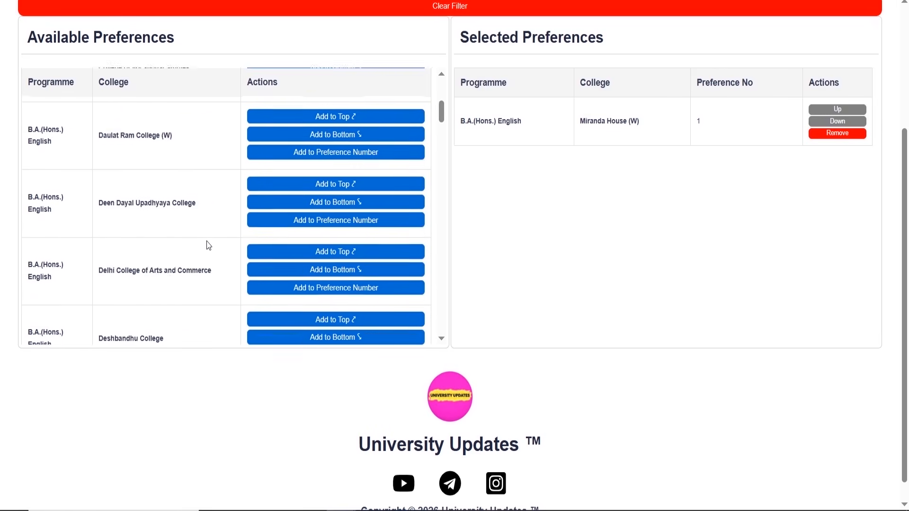
scroll(209, 245, "down", 3)
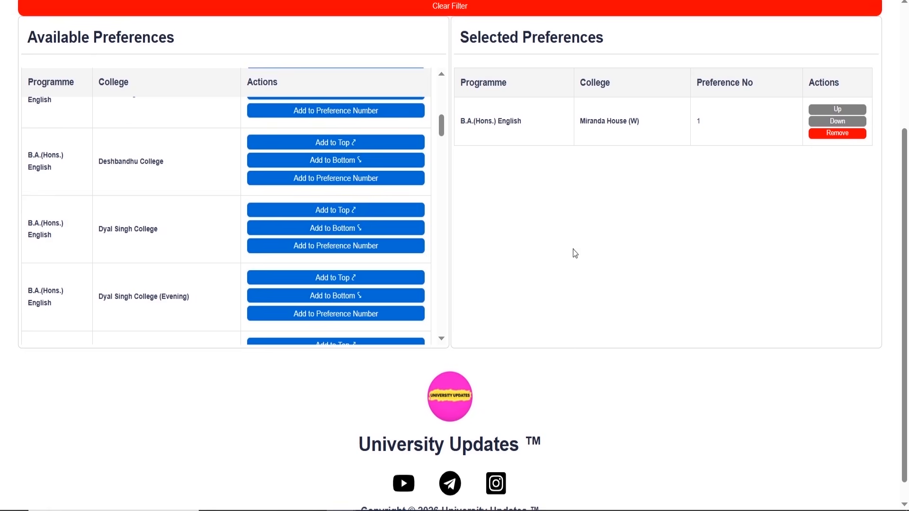
scroll(585, 245, "up", 2)
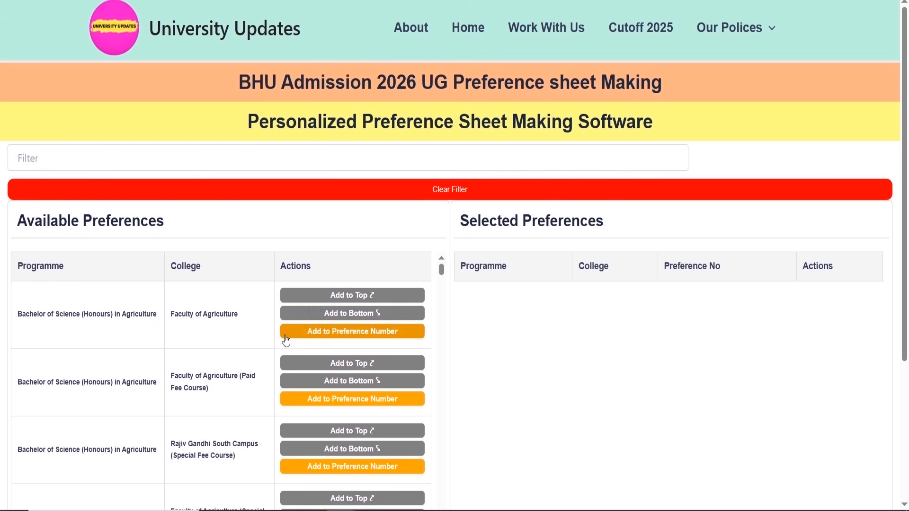
- Add five consecutive BHU entries to the end of the selected preferences, starting with Agriculture at Rajiv Gandhi South Campus
scroll(229, 254, "down", 1)
scroll(359, 238, "down", 2)
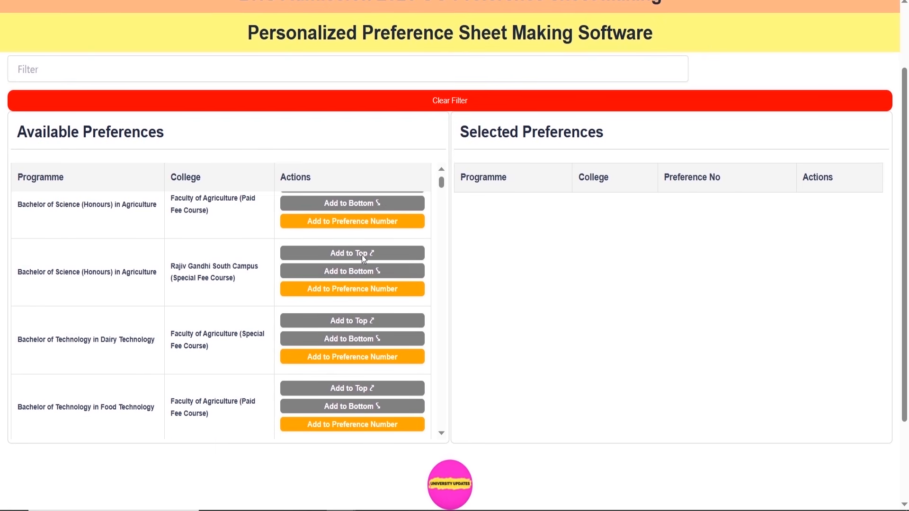
left_click(362, 271)
left_click(362, 271)
left_click(361, 271)
left_click(361, 271)
left_click(362, 271)
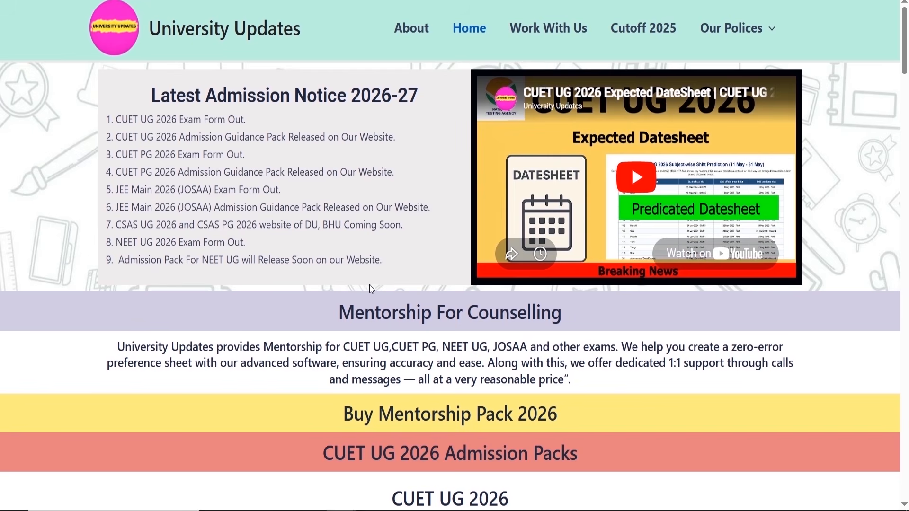
scroll(317, 199, "down", 1)
scroll(317, 199, "down", 1)
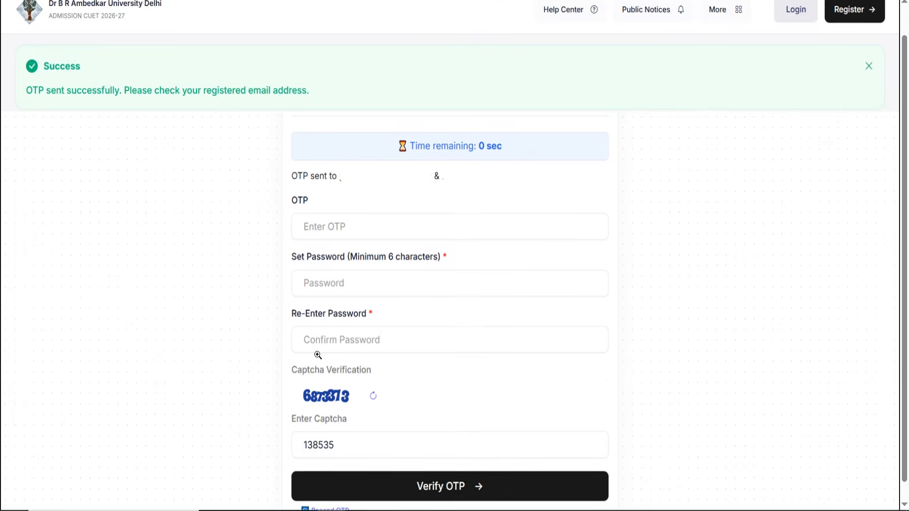
scroll(317, 356, "down", 1)
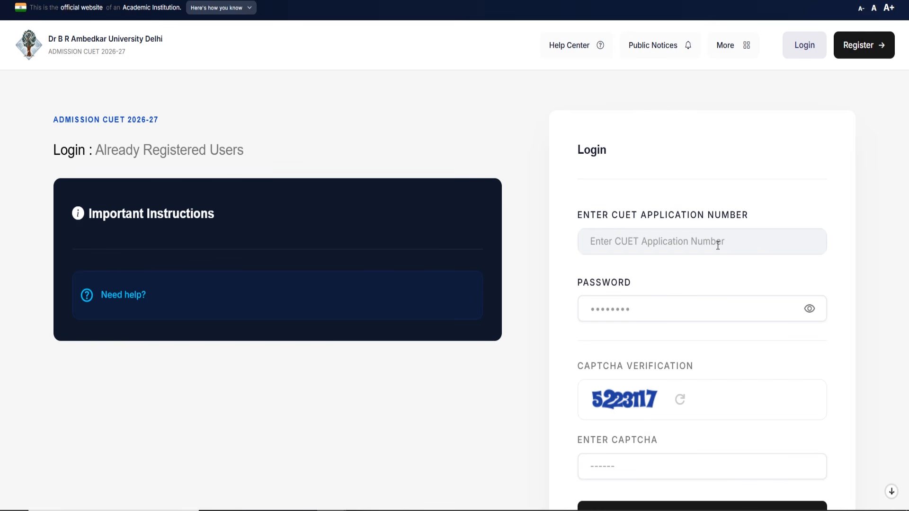
- Look over the CUET application number, password and captcha fields of the Ambedkar University Delhi login form
left_click_drag(608, 217, 720, 245)
left_click(638, 281)
scroll(621, 330, "down", 2)
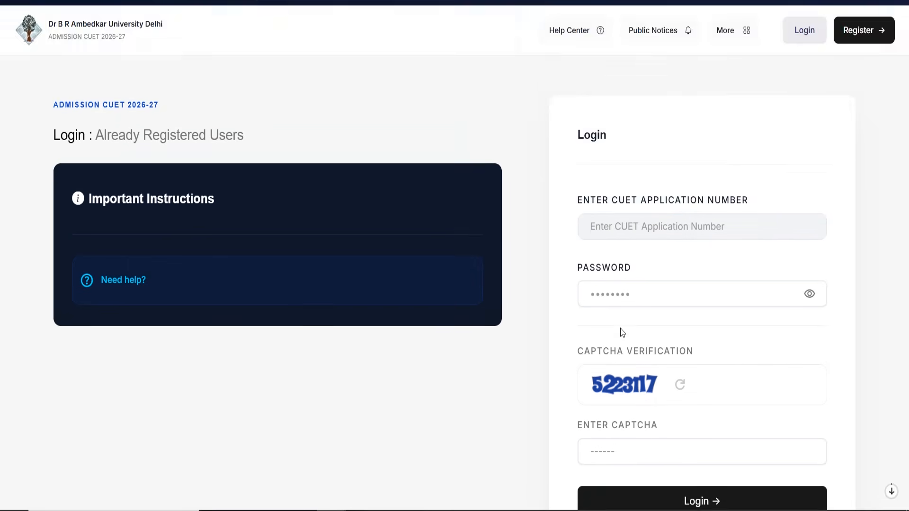
left_click(684, 444)
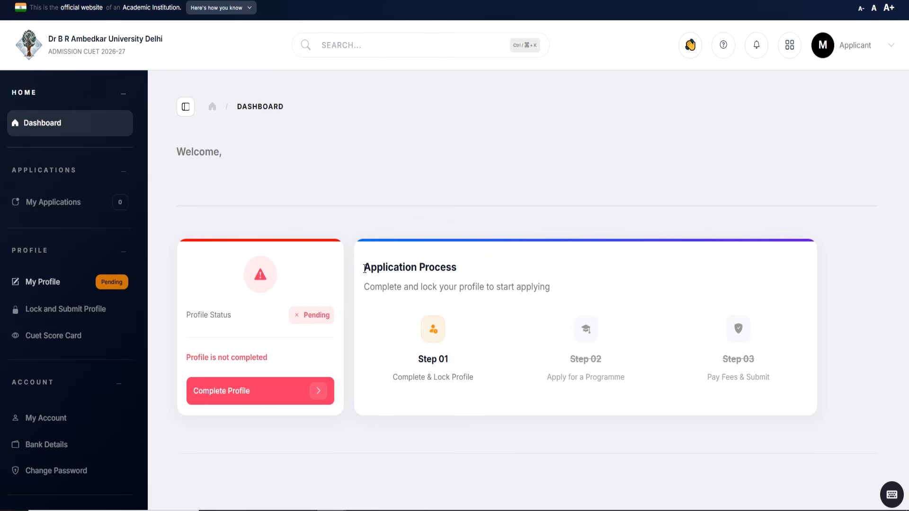
- Review the three application process stages on the dashboard and open the profile completion form
left_click_drag(366, 266, 463, 272)
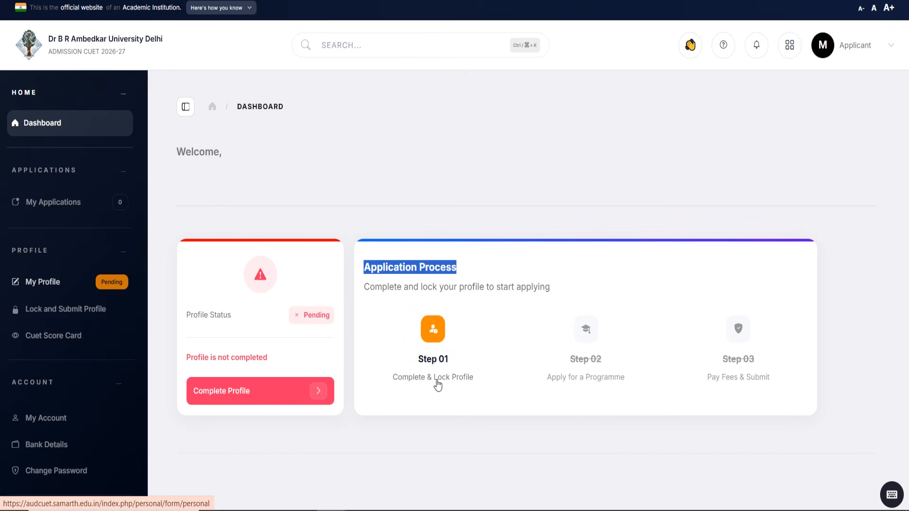
left_click_drag(548, 377, 777, 388)
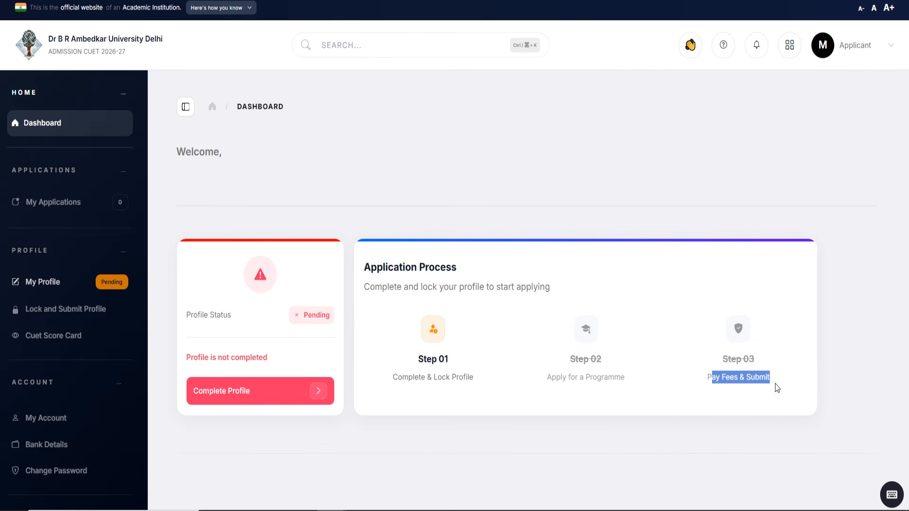
left_click(850, 298)
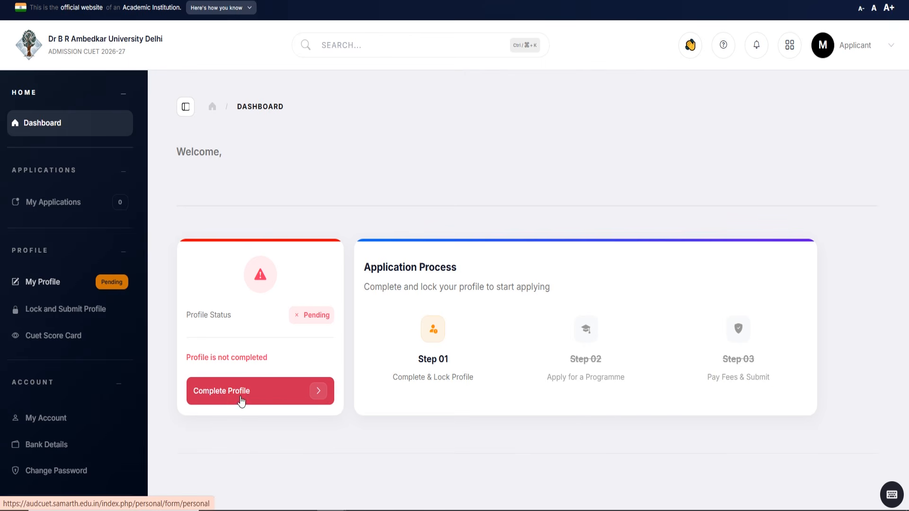
left_click(280, 401)
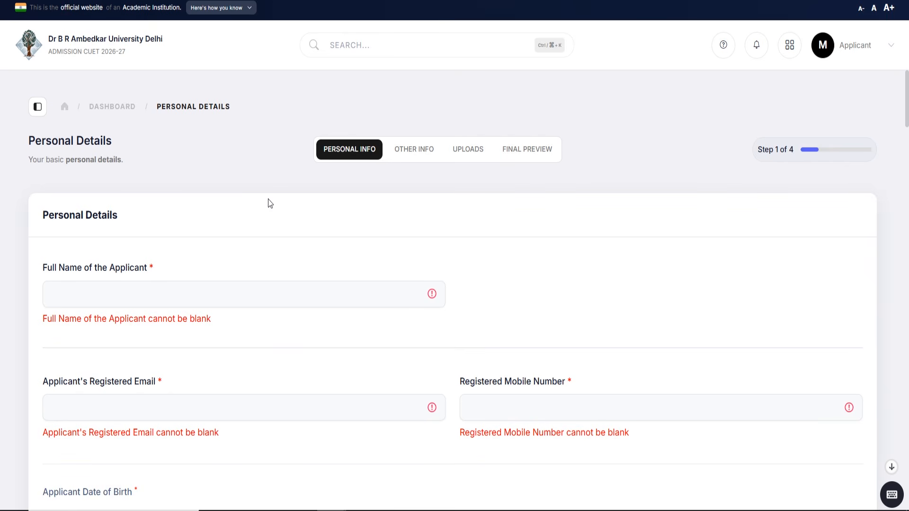
- Examine the applicant's name, registered email, mobile number, date of birth and gender fields in the personal details form
scroll(269, 199, "down", 2)
left_click_drag(46, 180, 150, 175)
left_click(47, 293)
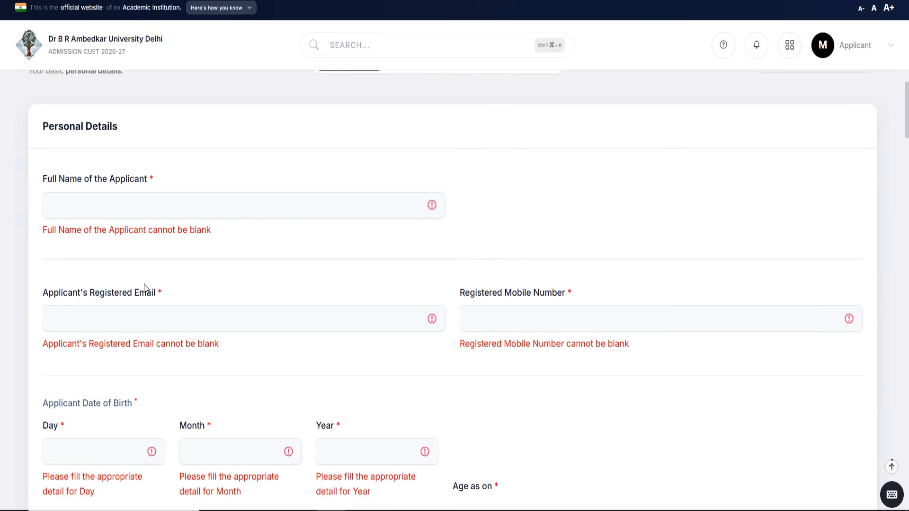
left_click_drag(459, 292, 589, 283)
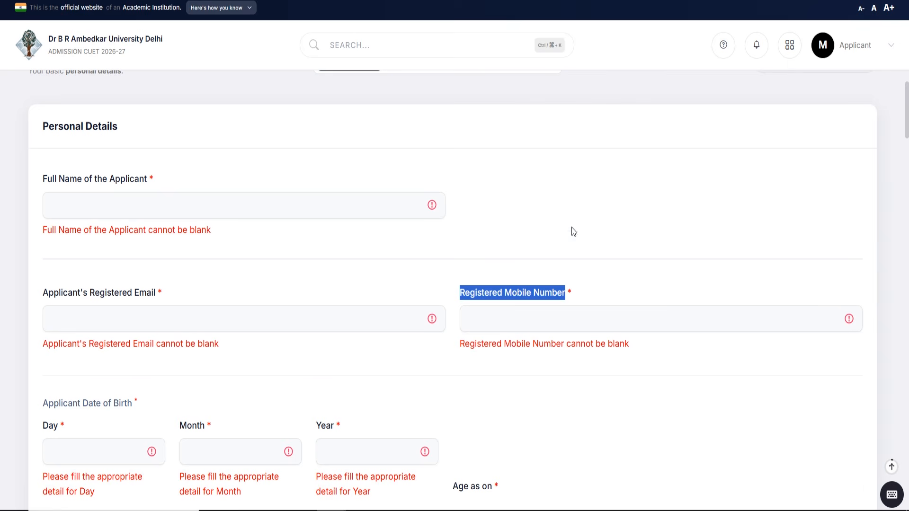
scroll(284, 308, "down", 2)
scroll(71, 337, "down", 2)
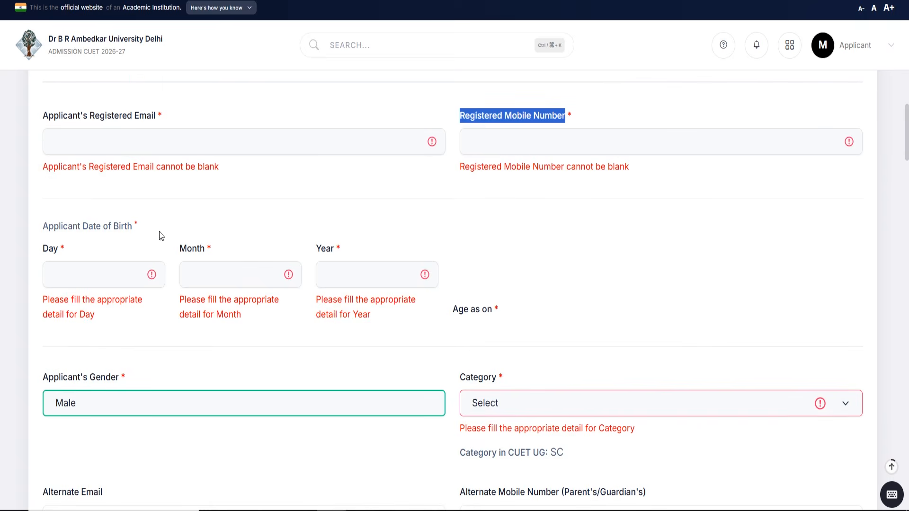
scroll(152, 302, "down", 2)
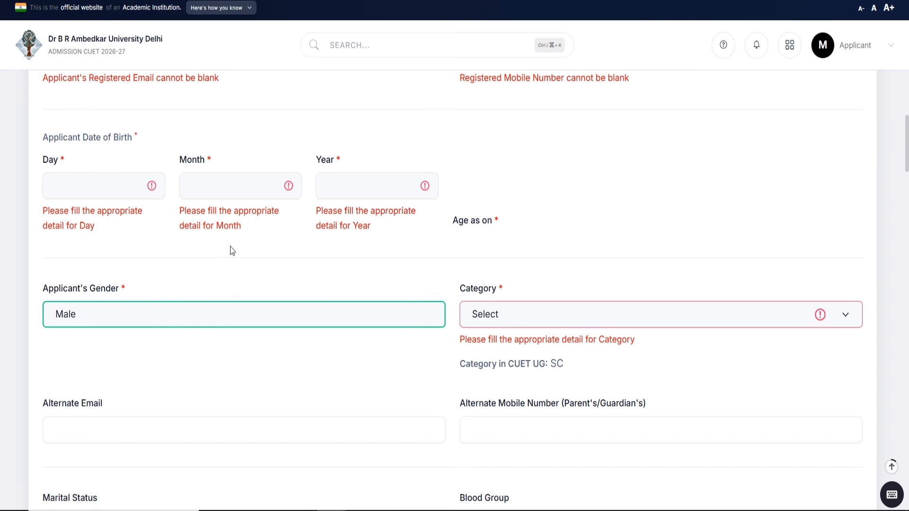
left_click_drag(42, 289, 118, 290)
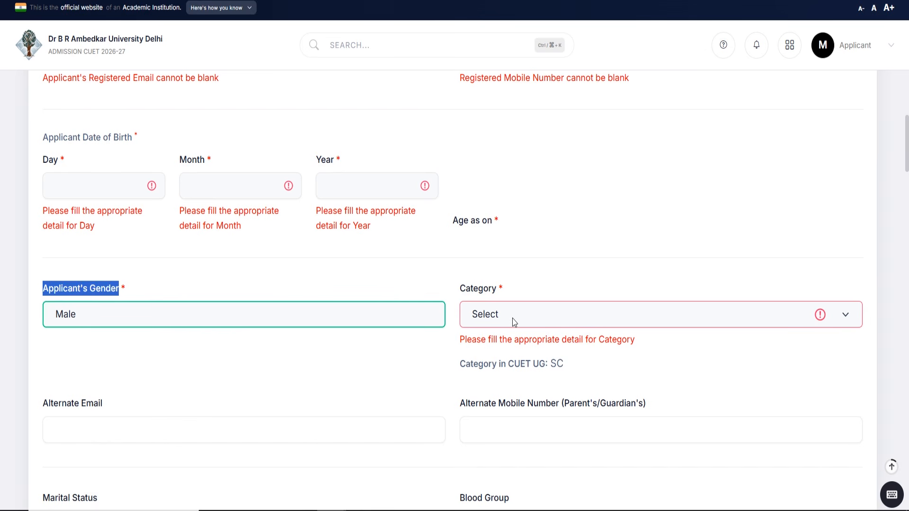
- Set the applicant's category to Unreserved / General / Open Category
scroll(523, 237, "down", 2)
left_click_drag(459, 202, 525, 229)
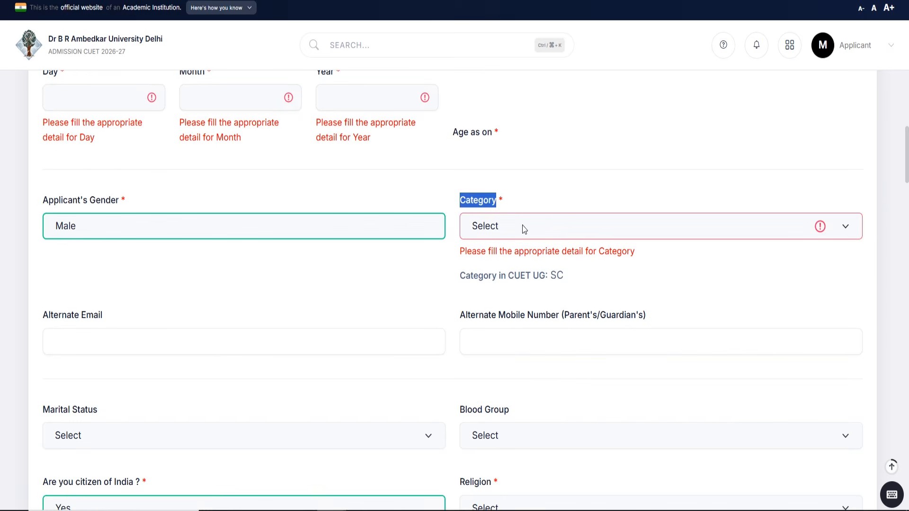
left_click(525, 229)
left_click(532, 268)
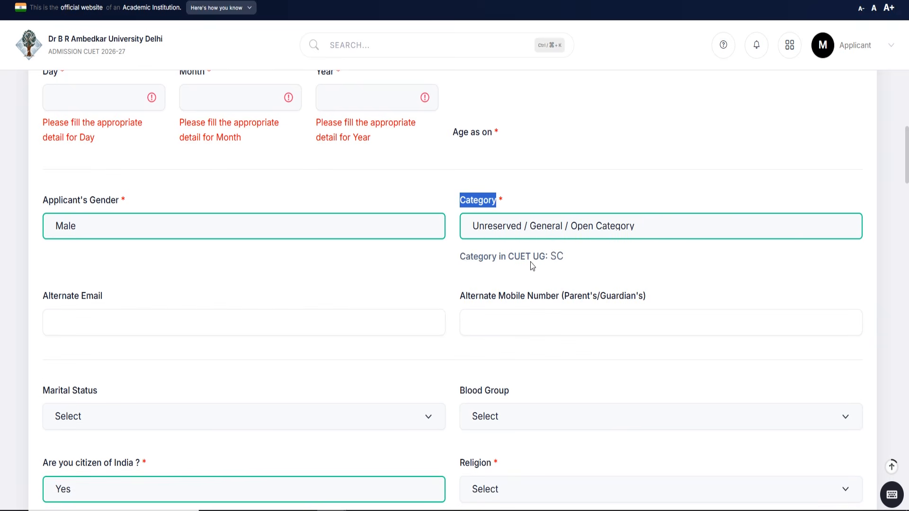
- Switch the category through Scheduled Caste (SC), Scheduled Tribe (ST) and EWS Unreserved to compare the certificate details each requires
left_click(516, 231)
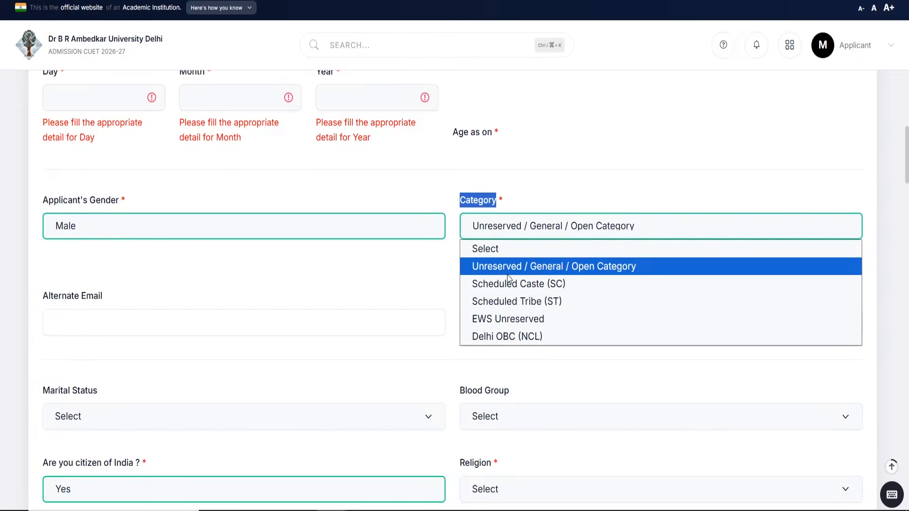
left_click(507, 278)
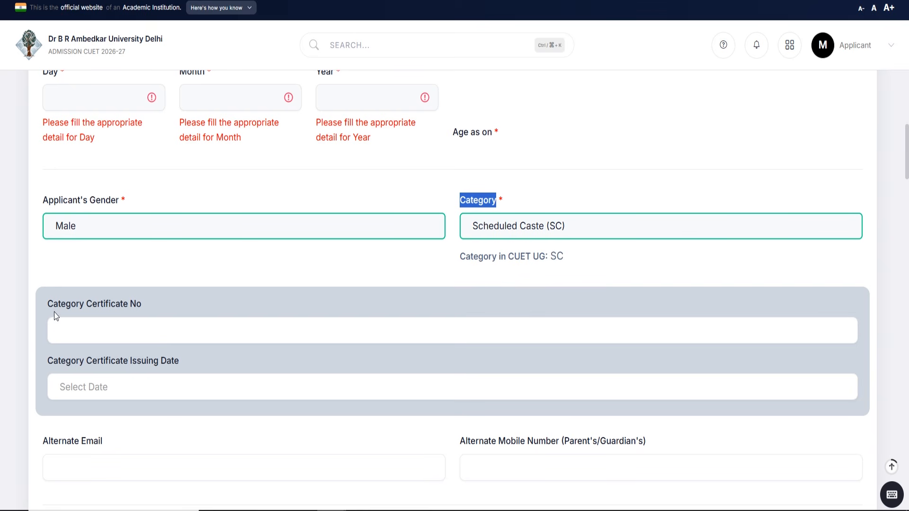
left_click(484, 232)
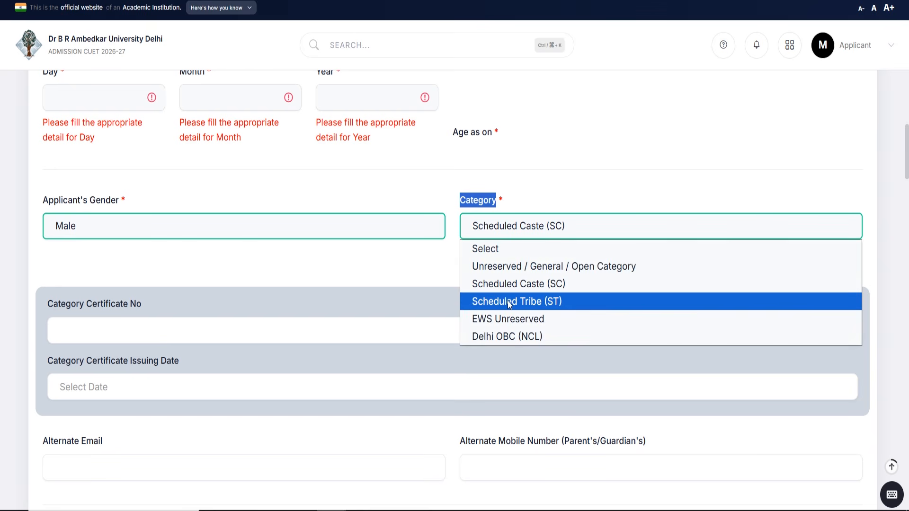
left_click(510, 303)
left_click(518, 230)
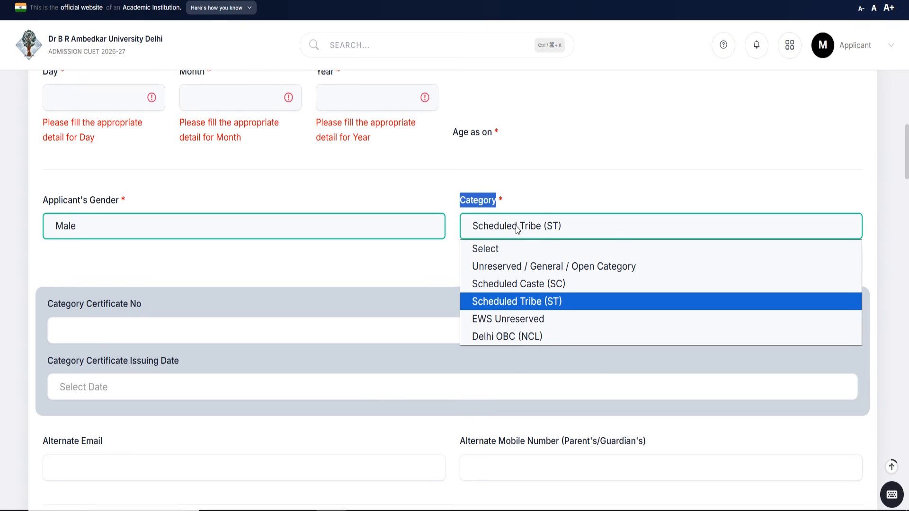
left_click(529, 320)
scroll(511, 288, "down", 2)
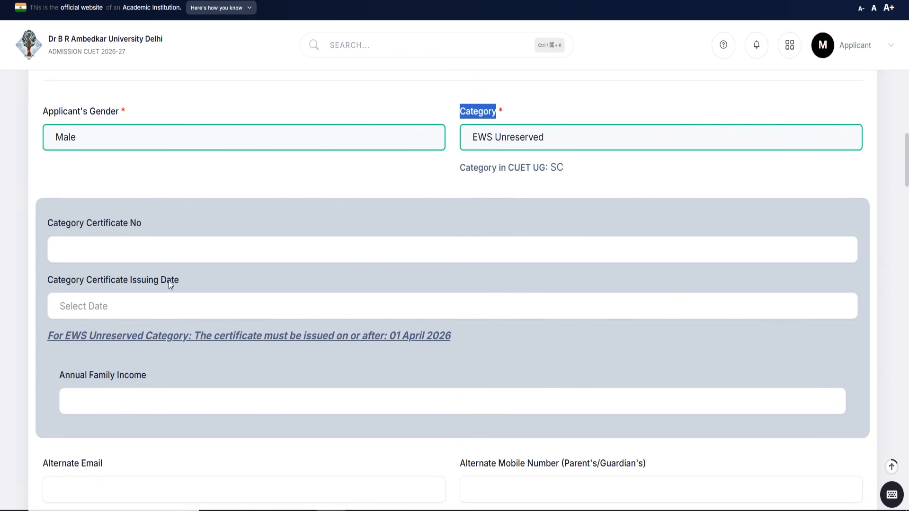
left_click_drag(472, 333, 48, 339)
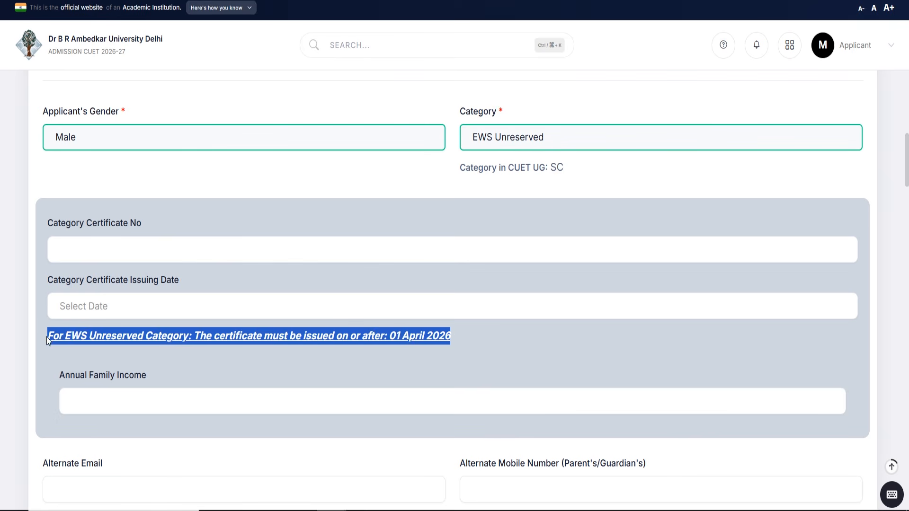
- Check the certificate date requirement for Delhi OBC (NCL) and return the category to Unreserved / General / Open Category
left_click(541, 139)
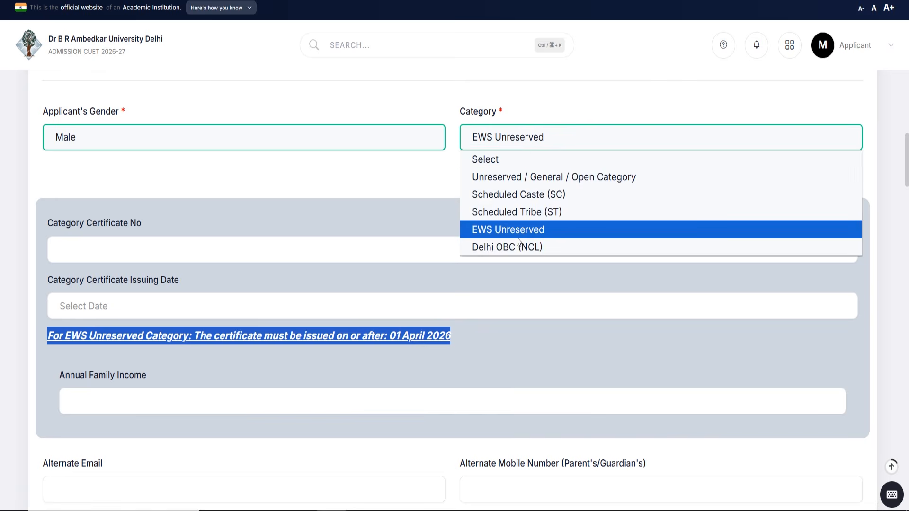
left_click(526, 247)
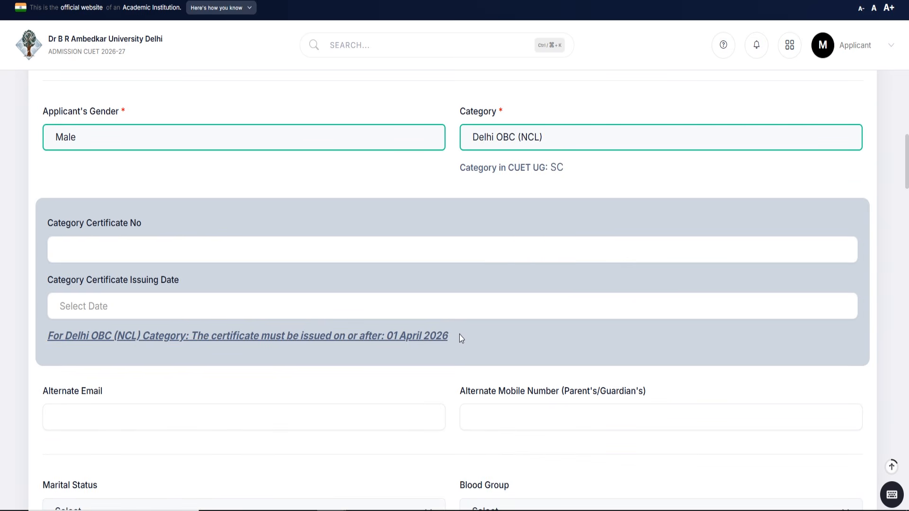
left_click_drag(460, 337, 377, 333)
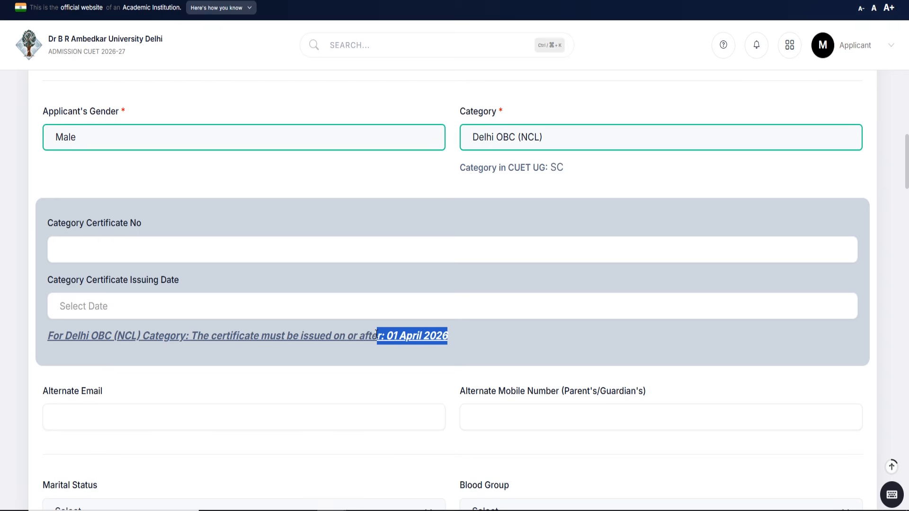
left_click(576, 137)
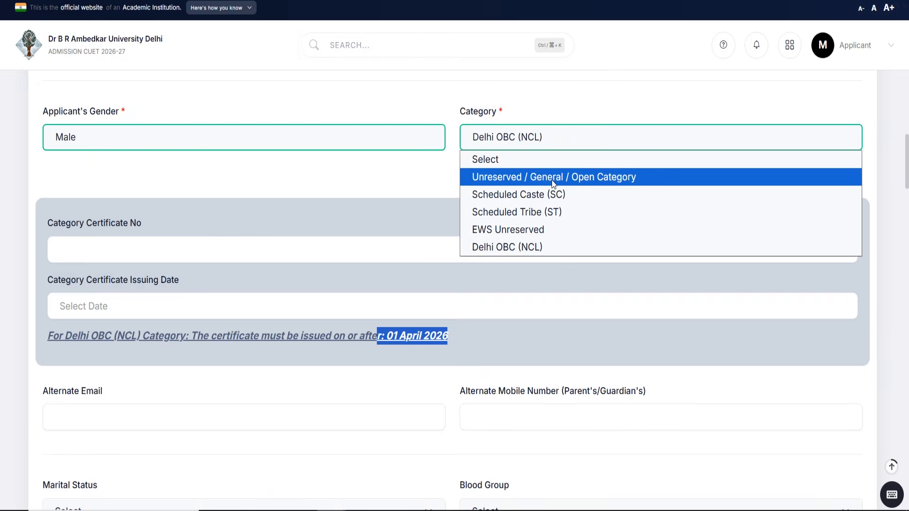
left_click(551, 178)
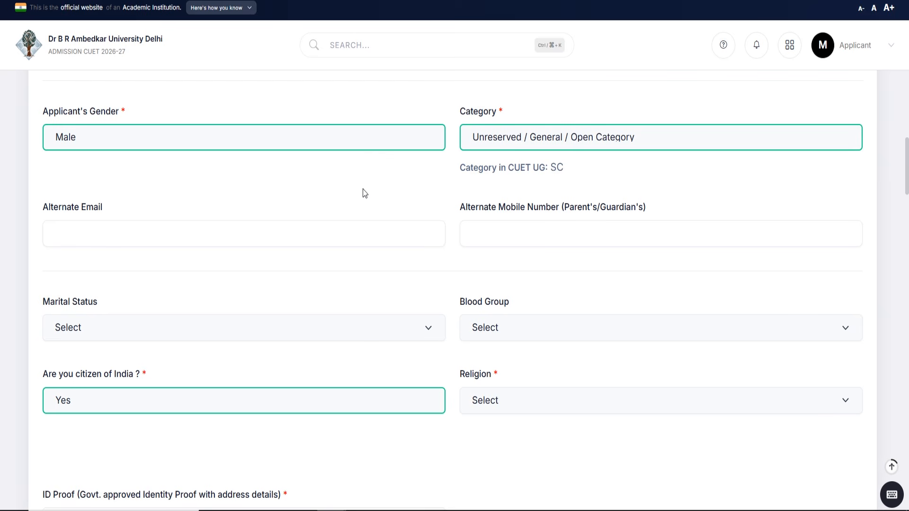
- Examine the alternate email and alternate mobile number fields and check the available blood group options without choosing one
left_click_drag(44, 212, 152, 218)
left_click_drag(460, 209, 730, 213)
left_click(681, 189)
scroll(57, 224, "down", 2)
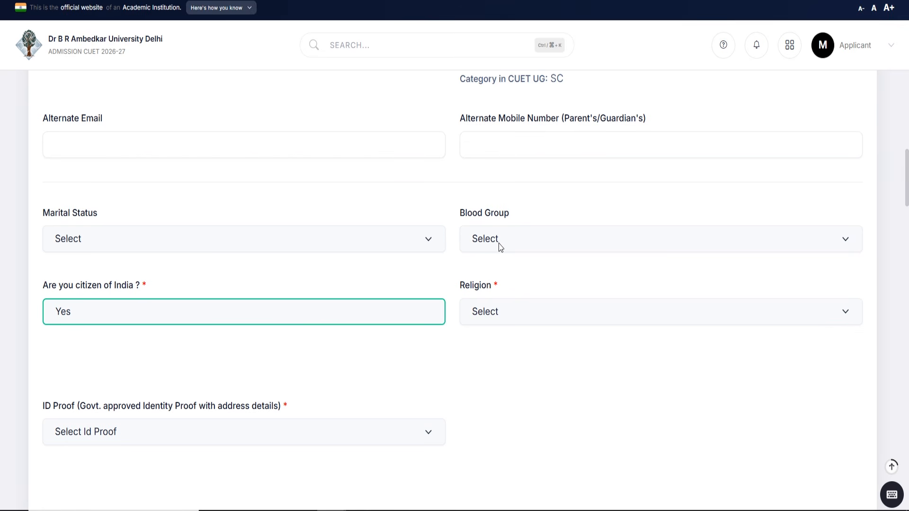
left_click(515, 248)
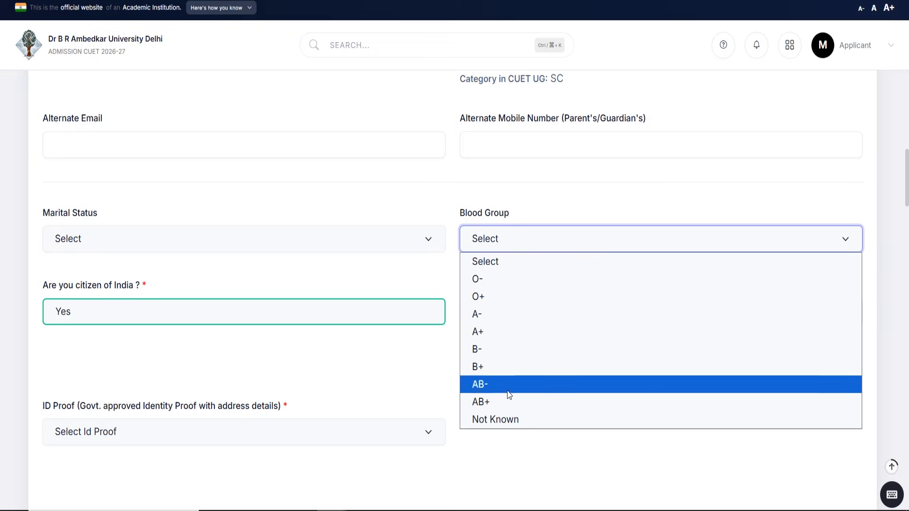
left_click(554, 178)
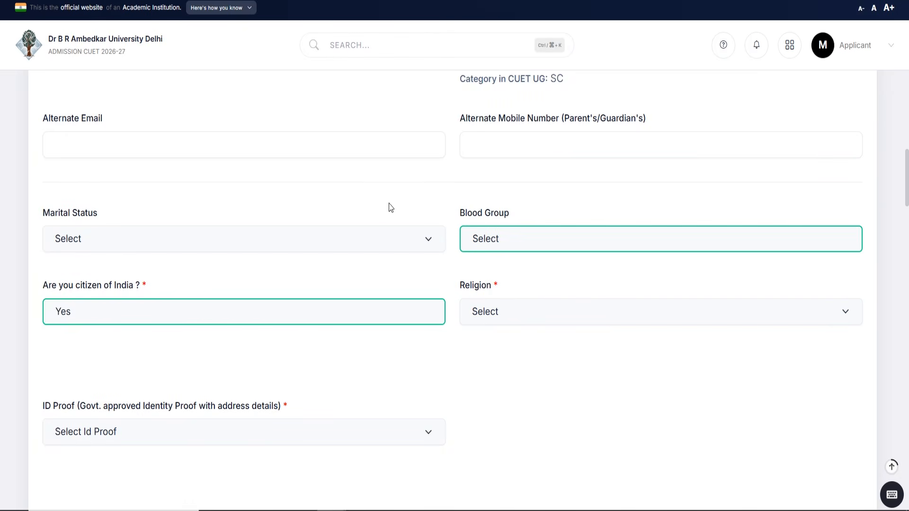
- Check the available options for the applicant's religion and for the government-approved ID proof without choosing any
scroll(390, 205, "down", 3)
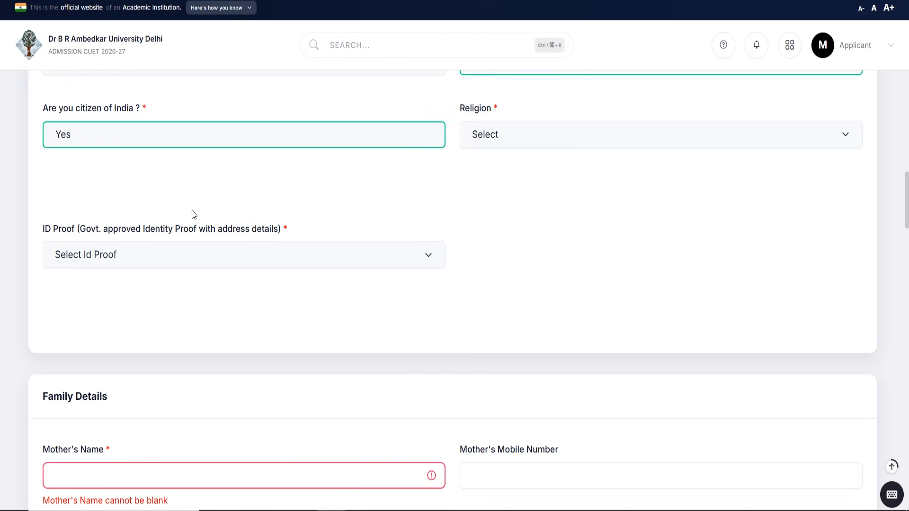
left_click(537, 142)
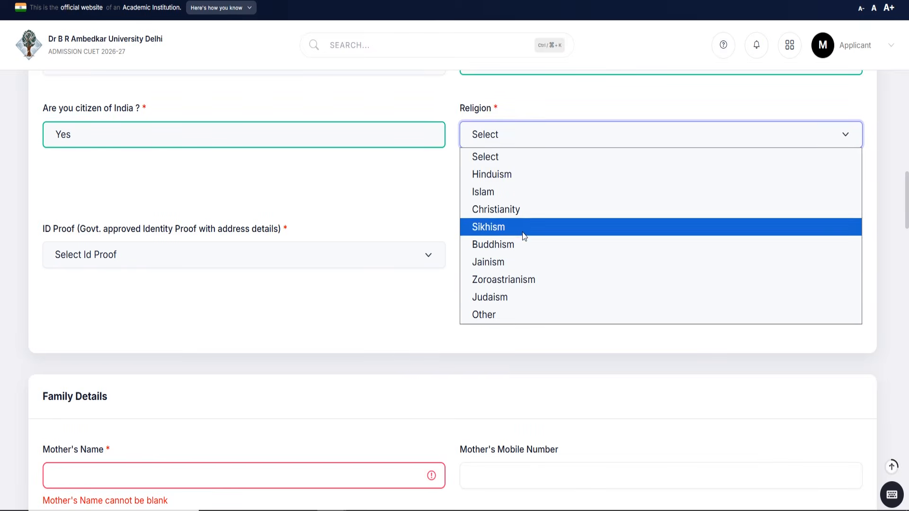
left_click(549, 111)
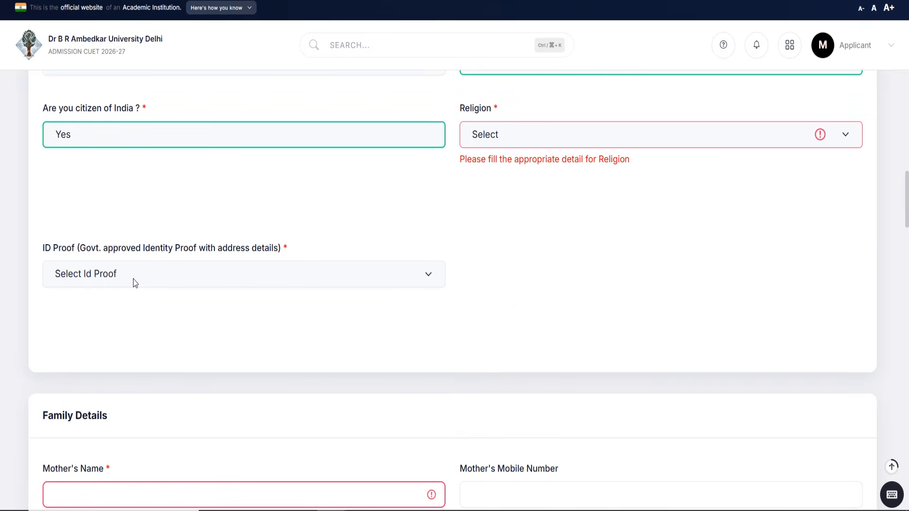
left_click(133, 279)
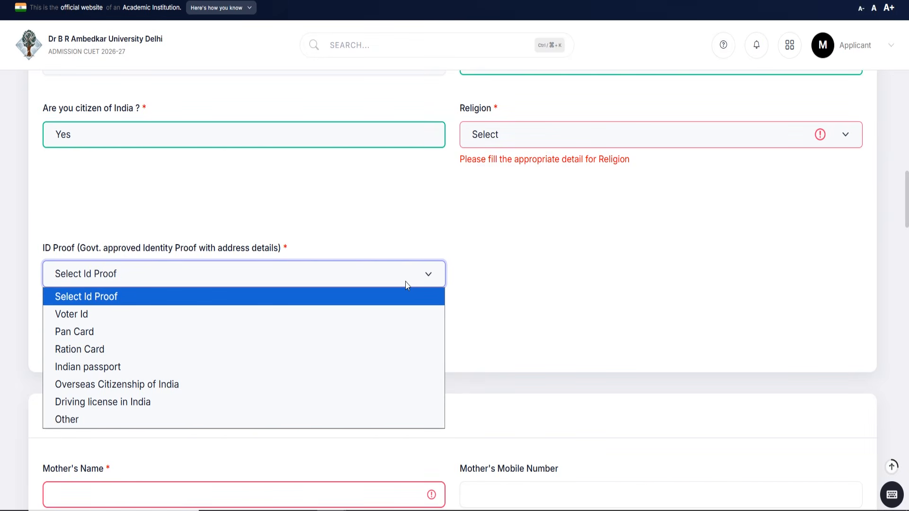
left_click(497, 246)
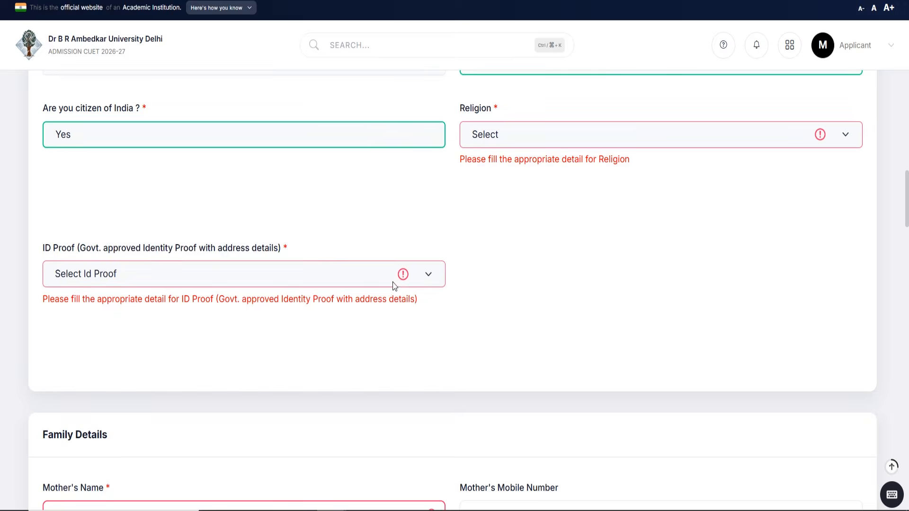
- Set the ID proof type to Other and check the field for the name of the other identity proof
left_click(199, 275)
left_click(184, 419)
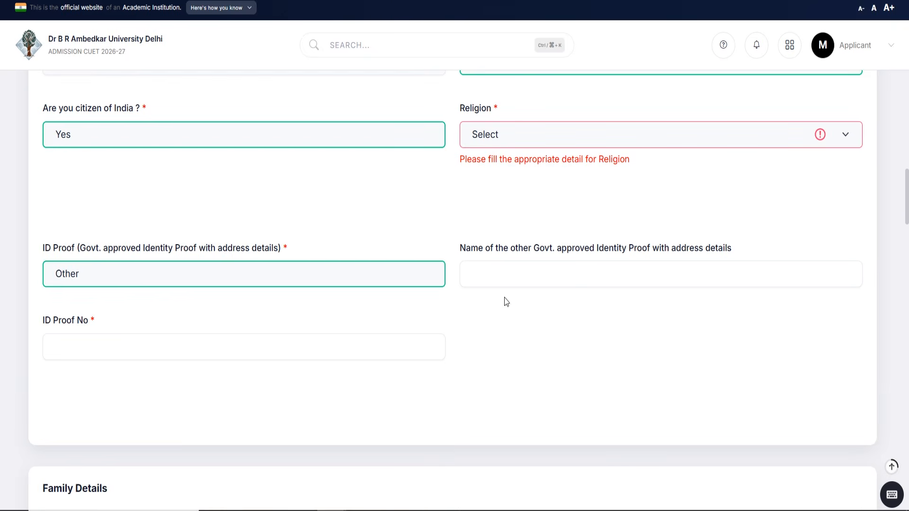
left_click_drag(460, 249, 623, 250)
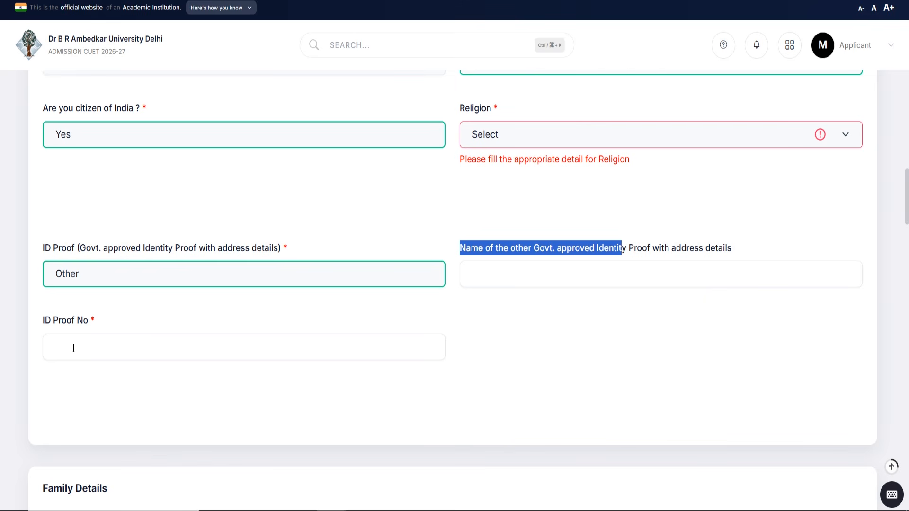
- Switch the ID proof type to Pan Card to check its ID proof number field, and return it to Other
left_click(353, 278)
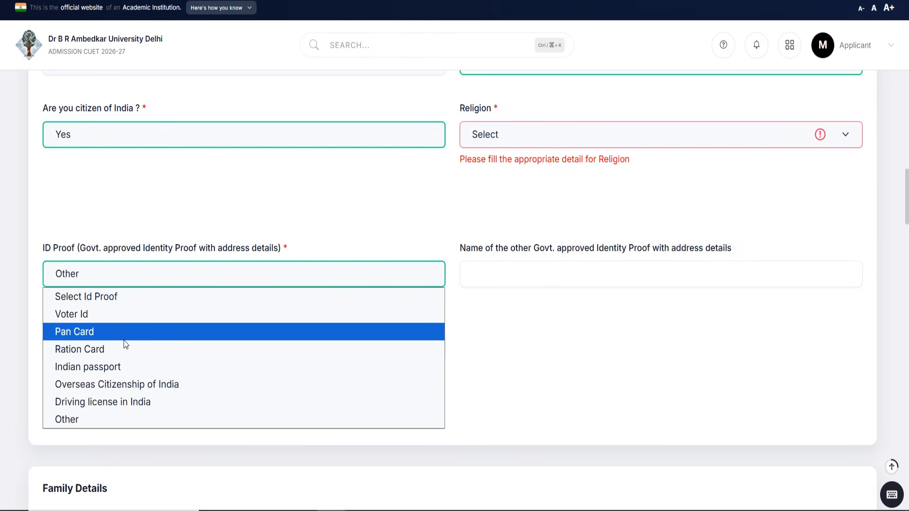
left_click(122, 336)
left_click_drag(456, 255, 538, 249)
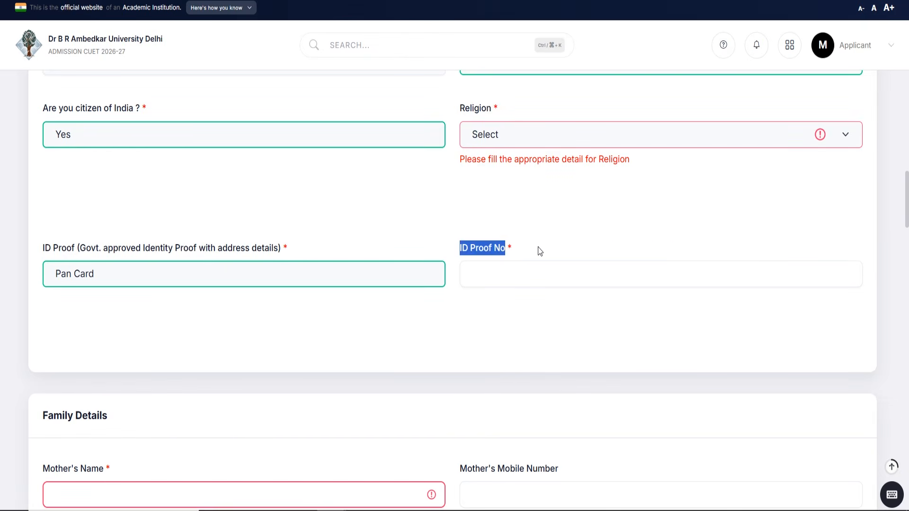
left_click(557, 236)
left_click(372, 282)
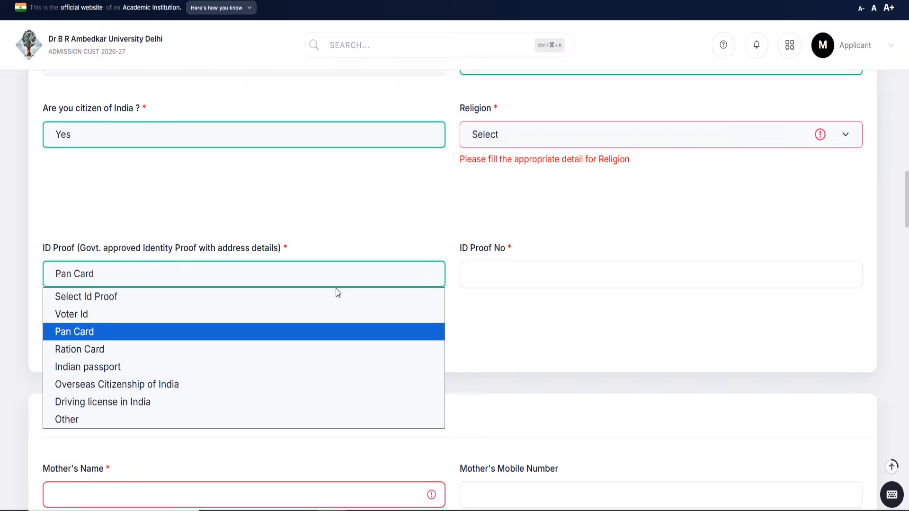
left_click(110, 417)
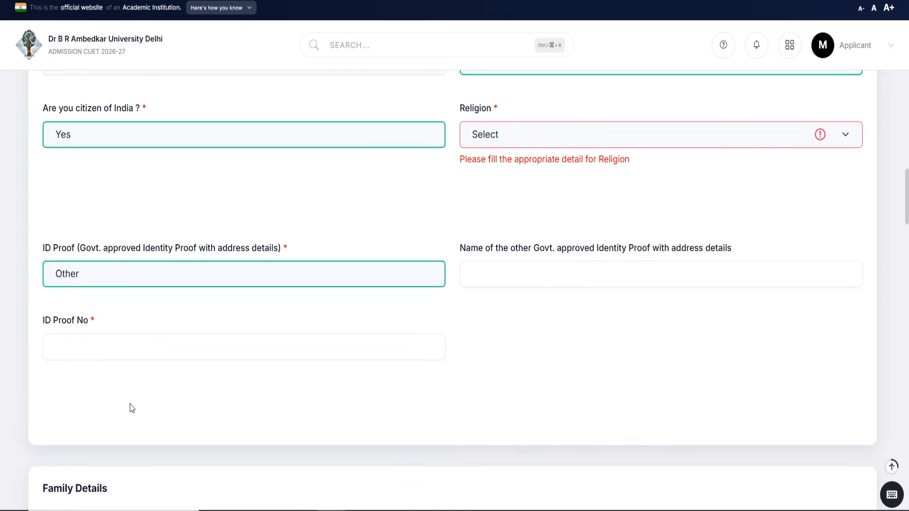
- Check the mother's name field, and set the mother's occupation to Not Applicable and her qualification to None
scroll(359, 334, "down", 5)
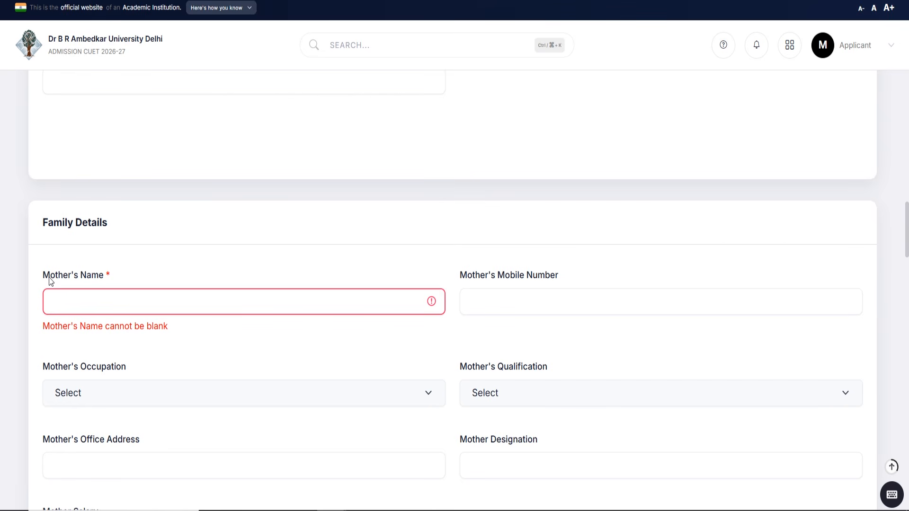
left_click_drag(44, 275, 106, 275)
scroll(470, 199, "down", 2)
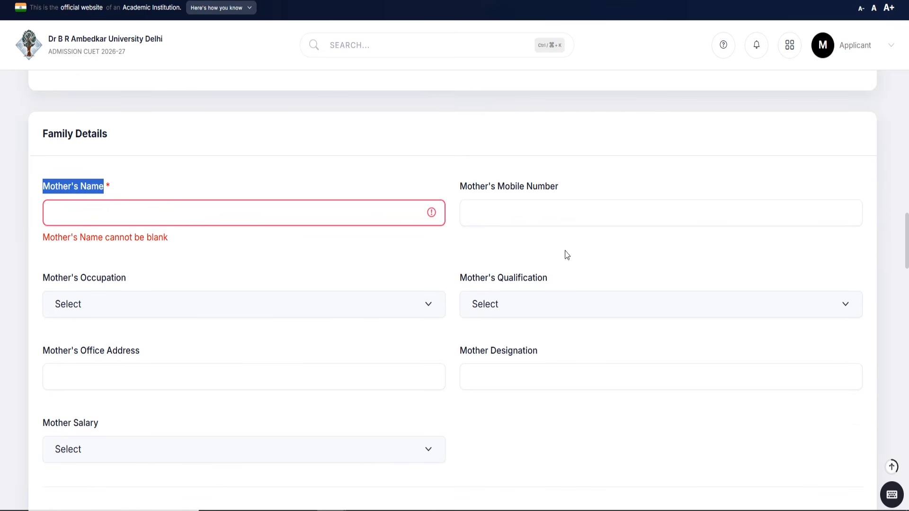
left_click(211, 314)
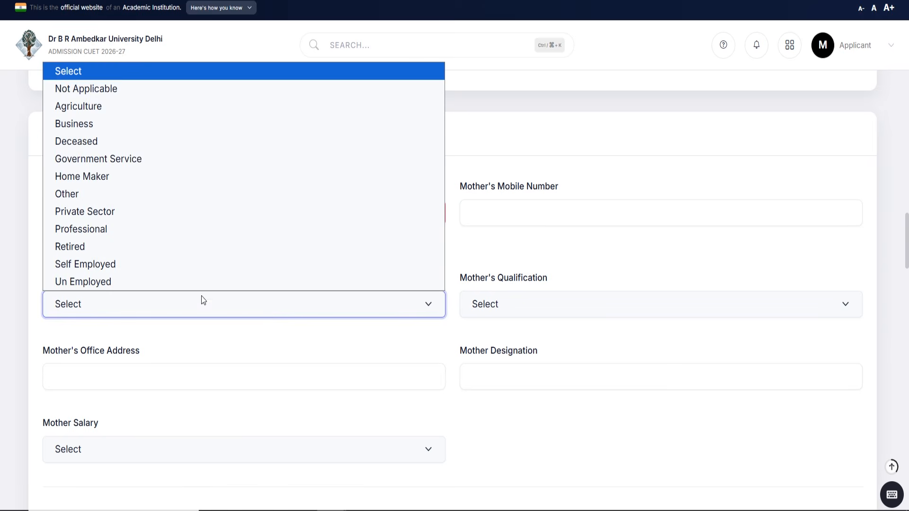
left_click(125, 92)
left_click(522, 306)
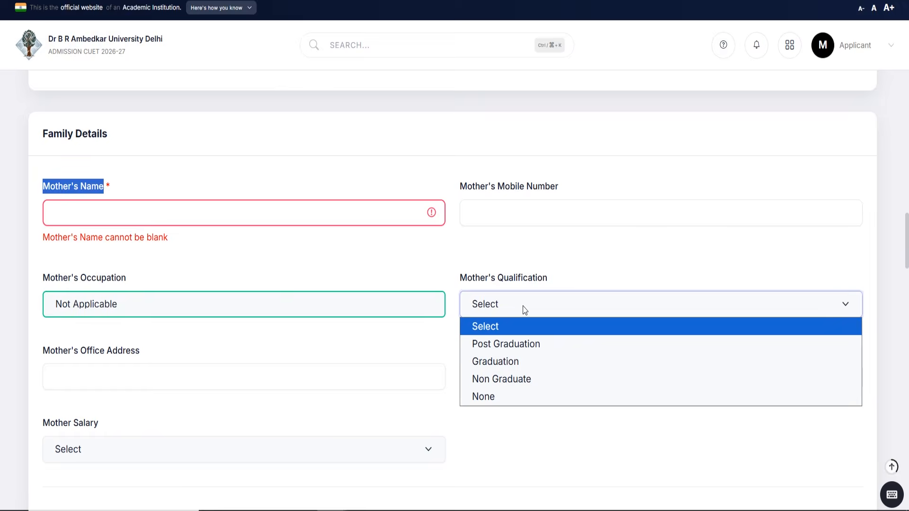
left_click(511, 395)
left_click(535, 425)
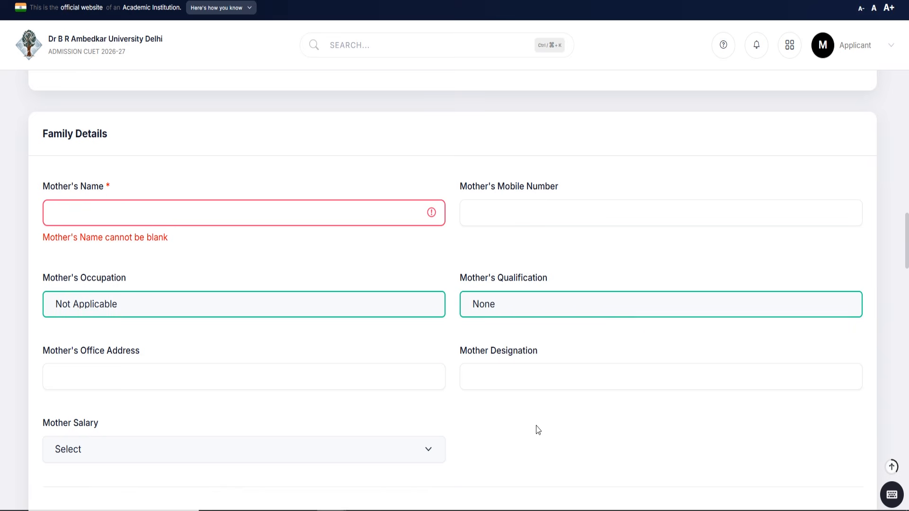
- Set the mother's salary to Not Applicable in the family details
scroll(421, 389, "down", 2)
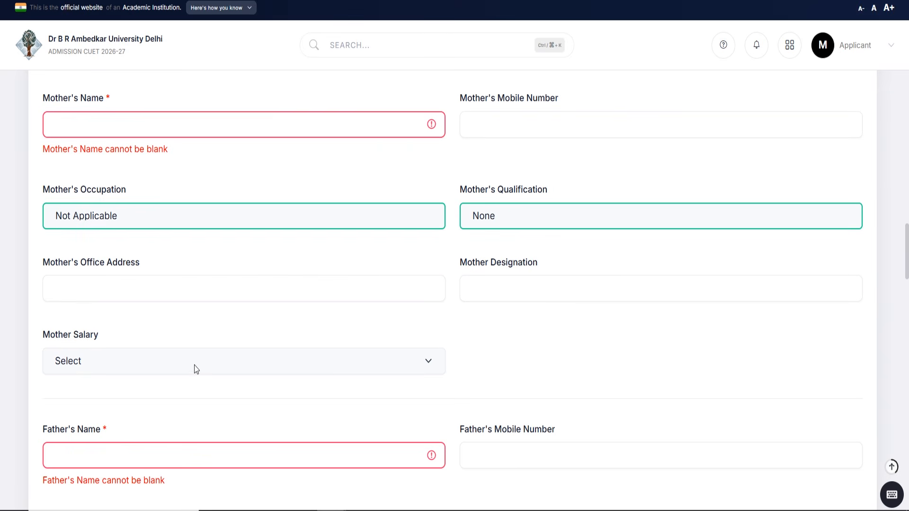
left_click(179, 369)
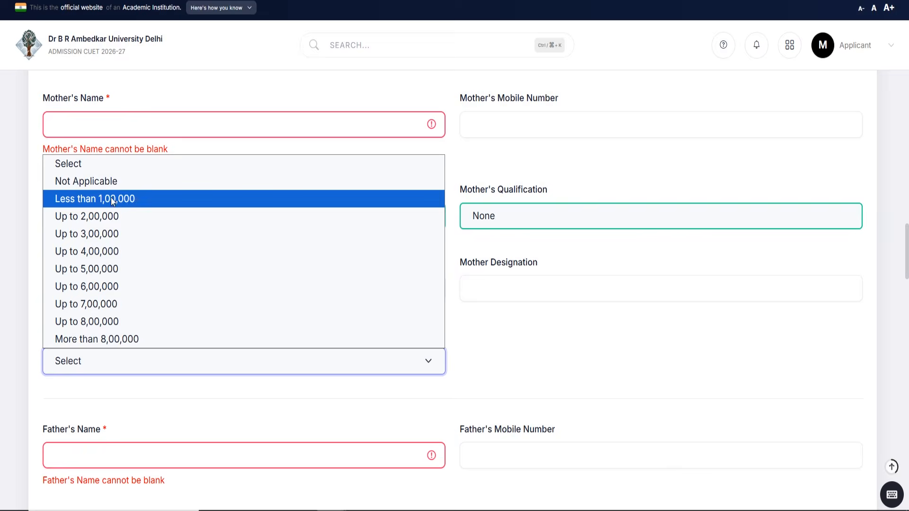
left_click(108, 183)
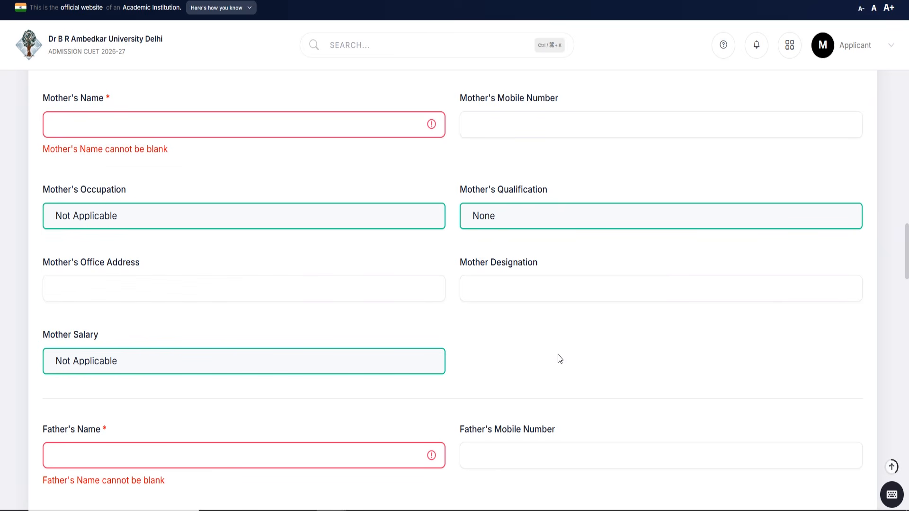
- Examine the father's name, father's mobile number, emergency contact number and combined family income fields in the family details
scroll(560, 358, "down", 2)
scroll(424, 308, "down", 2)
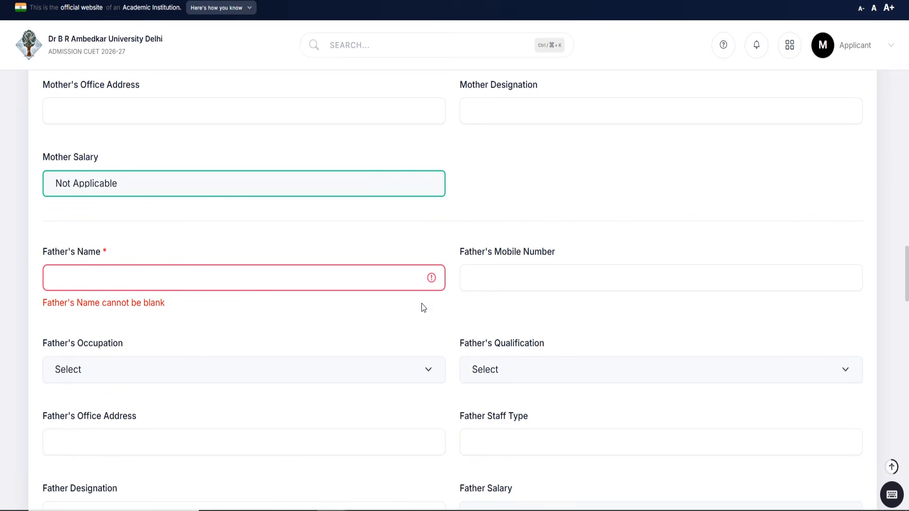
left_click_drag(38, 254, 96, 277)
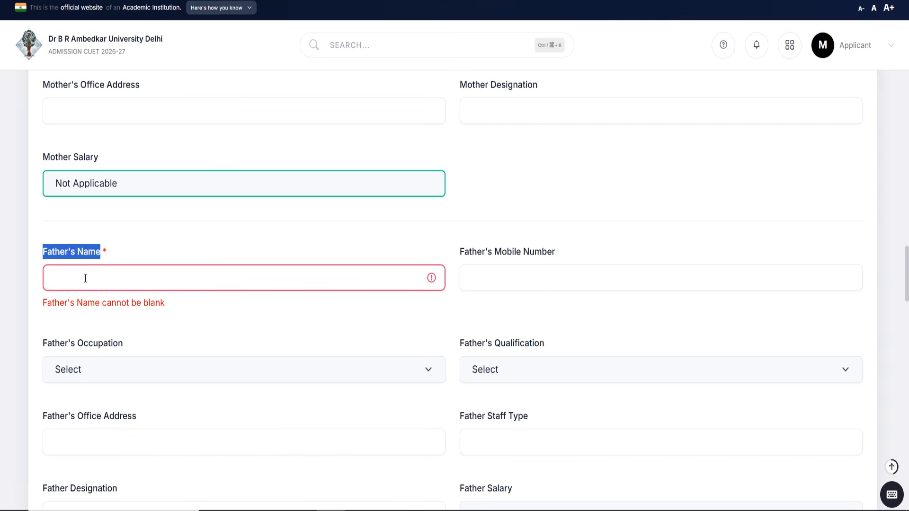
left_click_drag(451, 258, 589, 248)
left_click(583, 238)
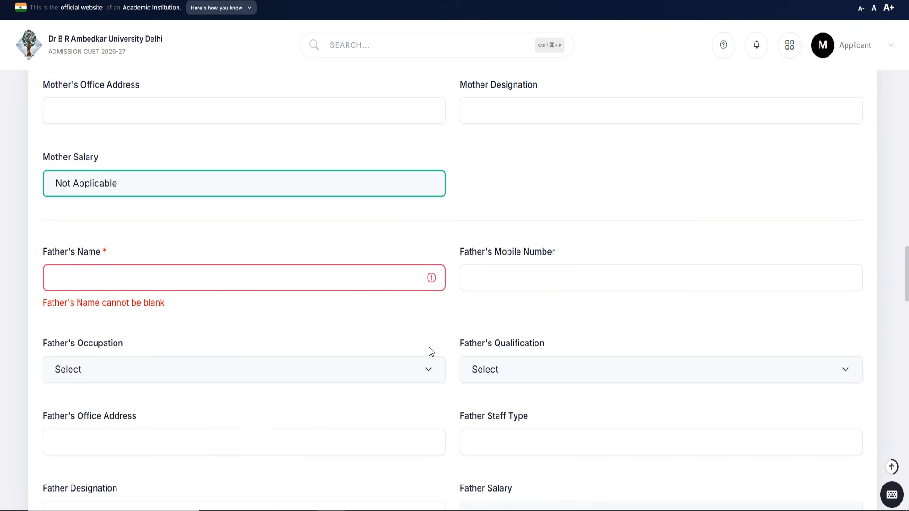
scroll(429, 347, "down", 2)
scroll(282, 308, "down", 2)
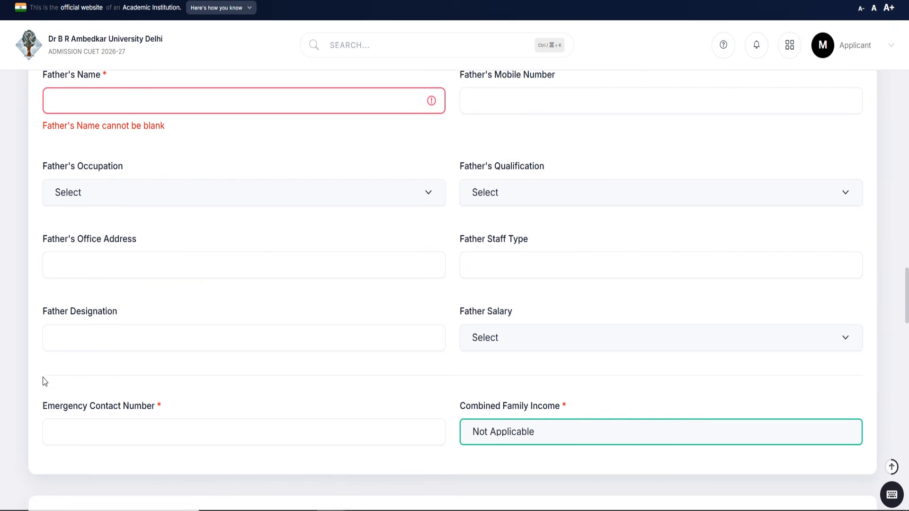
left_click_drag(42, 405, 157, 407)
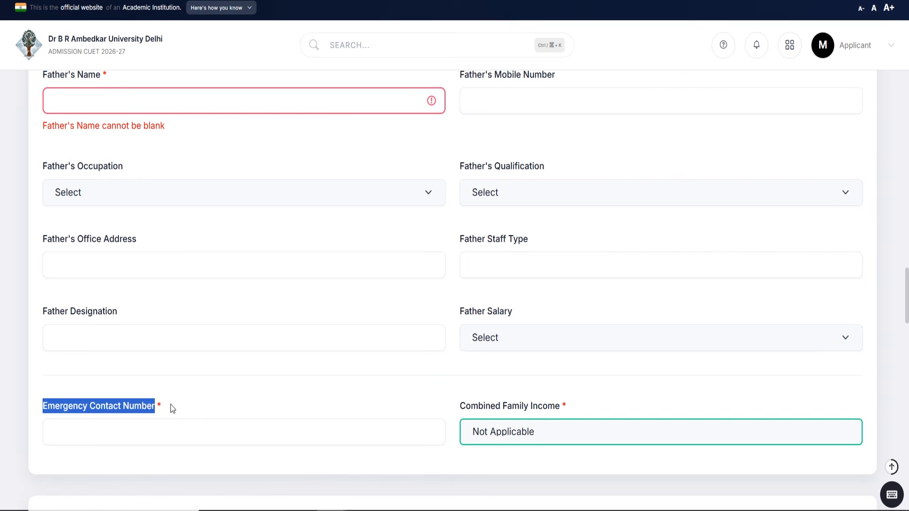
left_click_drag(458, 406, 564, 409)
- Answer No to whether the applicant has enrolled in AUD before in the AUD registration details
scroll(566, 379, "down", 5)
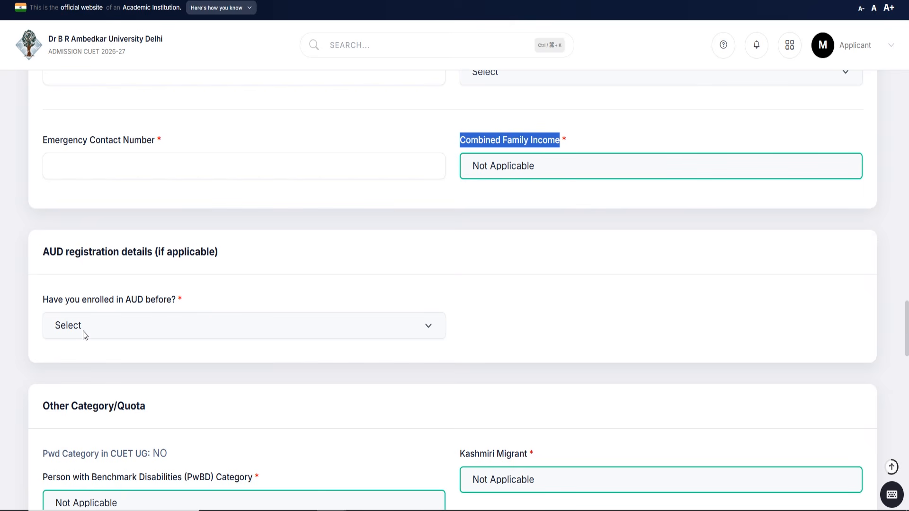
left_click(83, 331)
left_click(93, 363)
left_click(203, 257)
- Switch the PwBD category to Leprosy-cured person to check the disability percentage field, and return it to Not Applicable
scroll(203, 257, "down", 3)
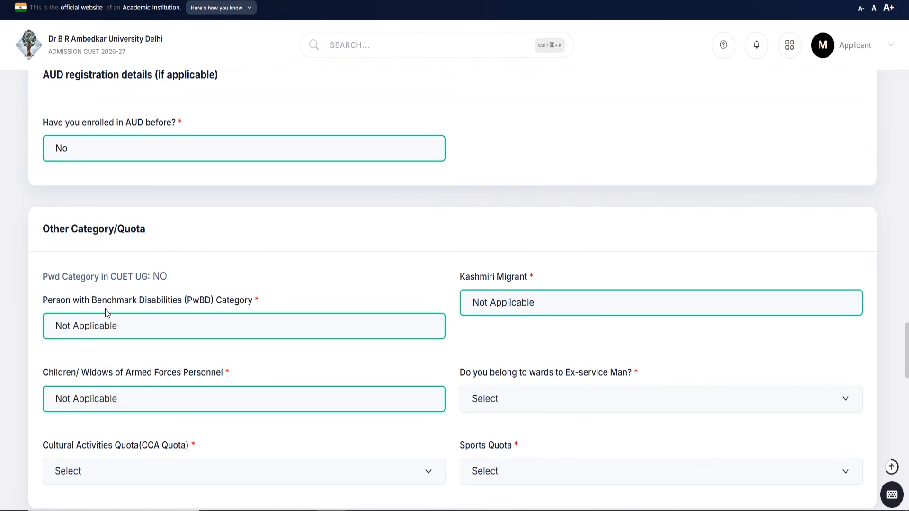
left_click(144, 327)
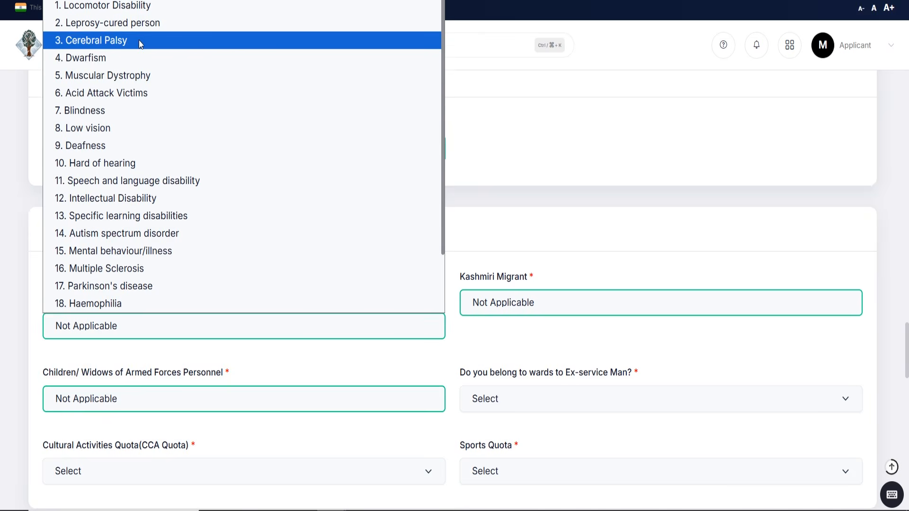
left_click(139, 23)
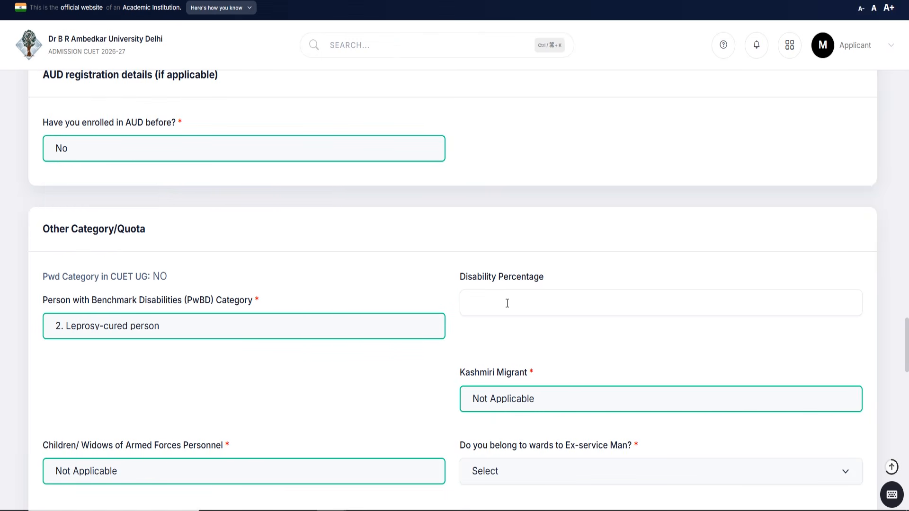
left_click(356, 324)
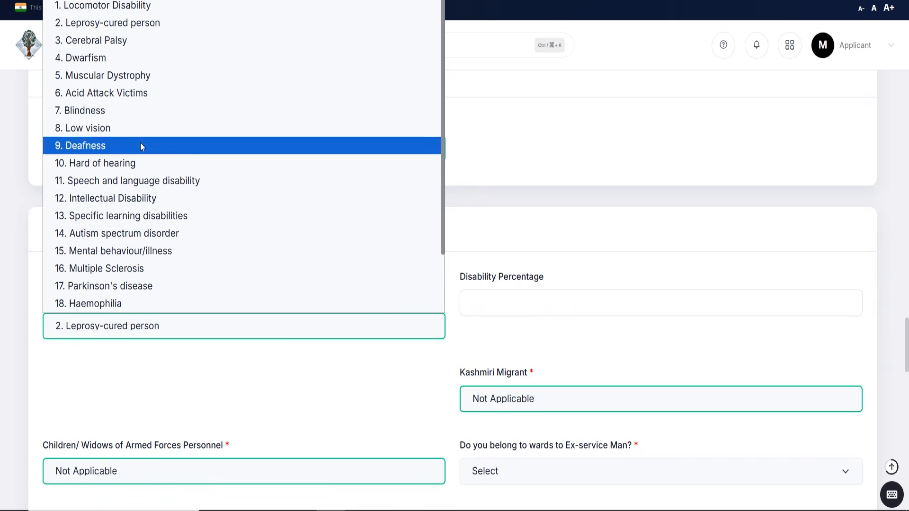
left_click(124, 4)
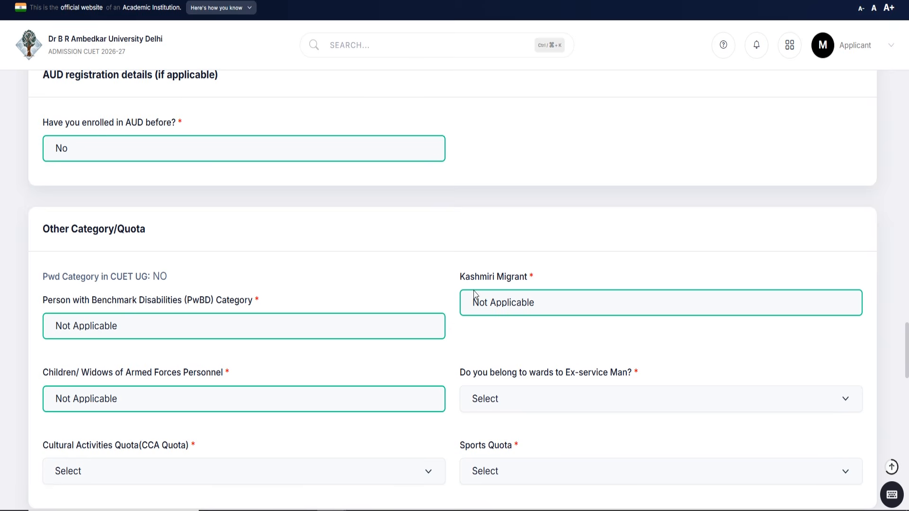
- Switch the Kashmiri Migrant field to Yes to check for extra requirements, and return it to Not Applicable
left_click(508, 304)
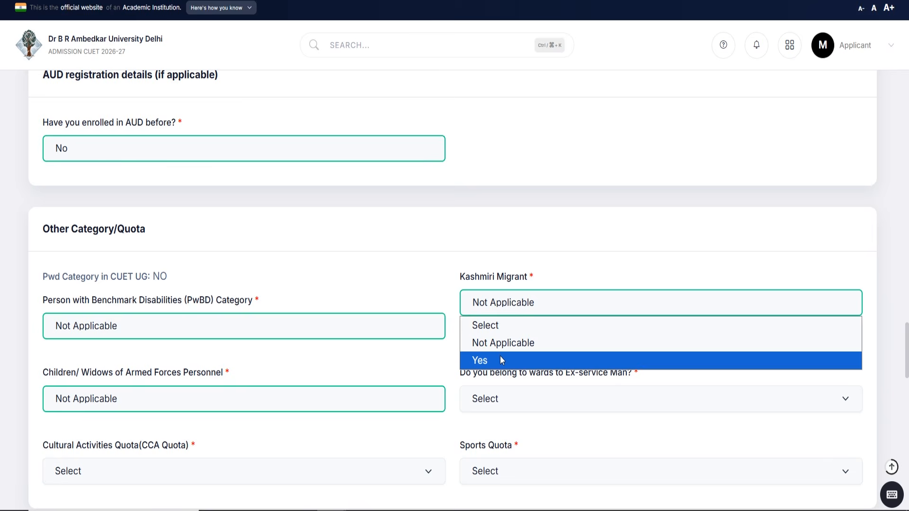
left_click(500, 357)
left_click(509, 309)
left_click(510, 343)
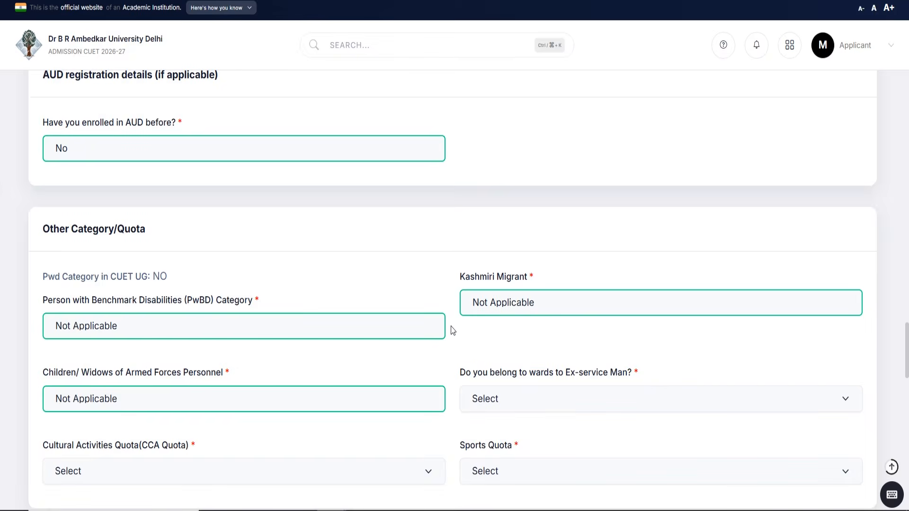
- Switch the Children/Widows of Armed Forces Personnel category to Armed Forces Priority I, and return it to Not Applicable
scroll(162, 248, "down", 3)
left_click(90, 221)
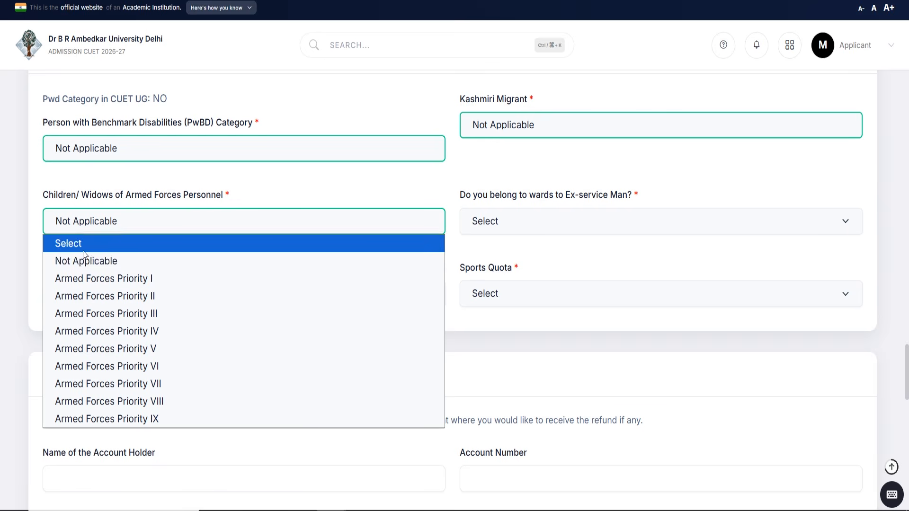
left_click(127, 279)
left_click(131, 227)
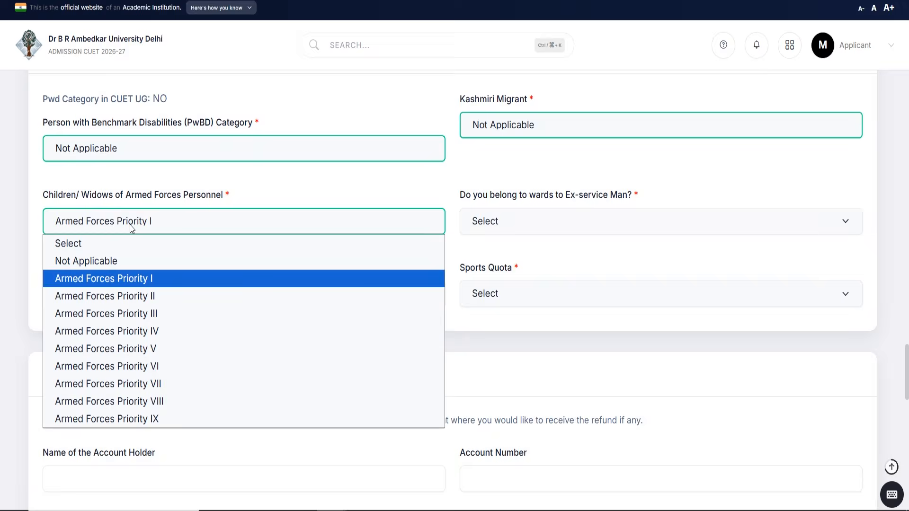
left_click(122, 258)
- Try Yes for the question on belonging to wards of an ex-serviceman, and set the answer to No
left_click(493, 232)
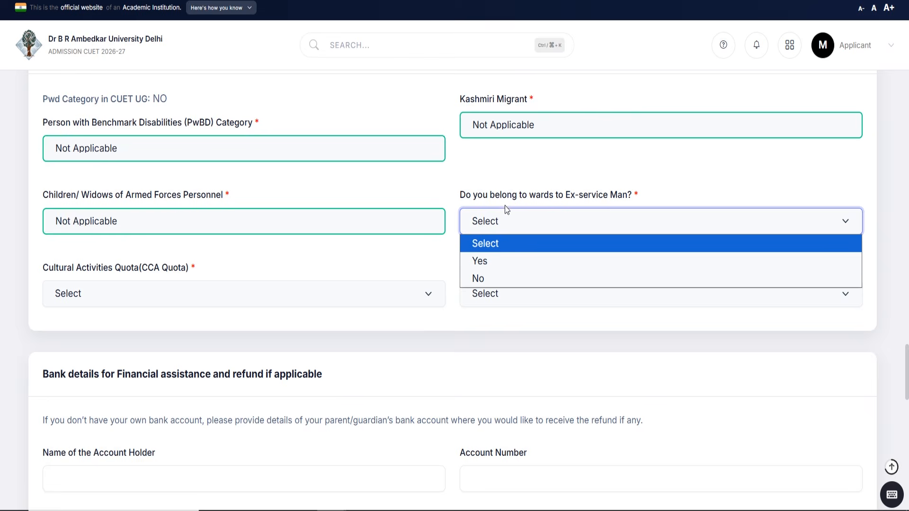
left_click(491, 261)
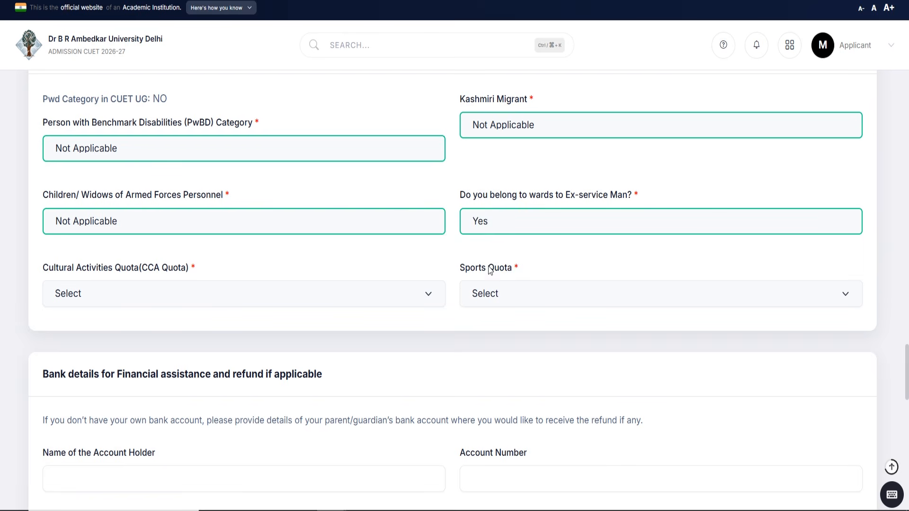
left_click(501, 220)
left_click(499, 275)
- Try Music and Visual Culture as the Cultural Activities Quota, clear the selection, and set the quota to Not Applicable
left_click(162, 295)
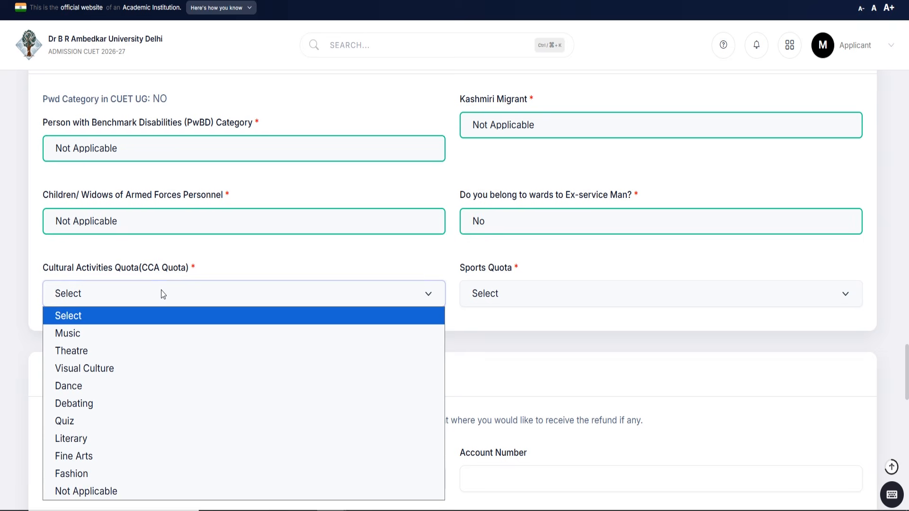
scroll(171, 251, "down", 2)
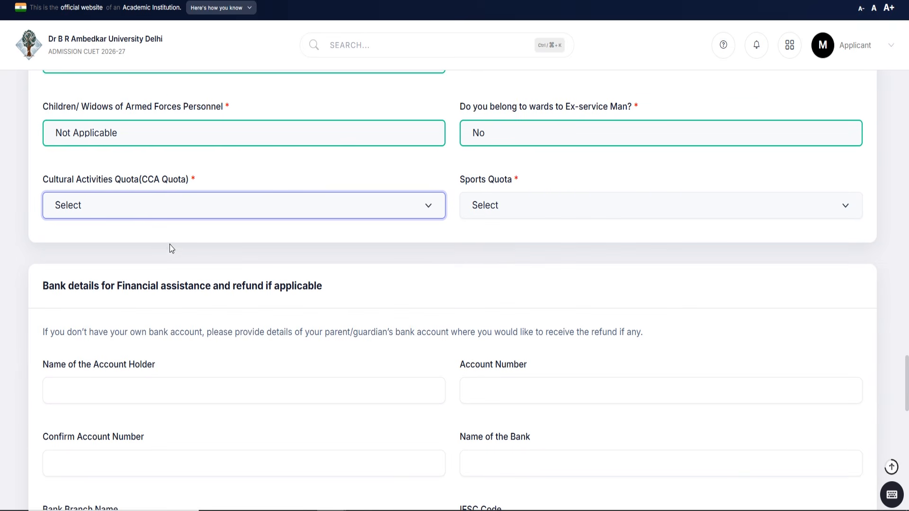
left_click(131, 206)
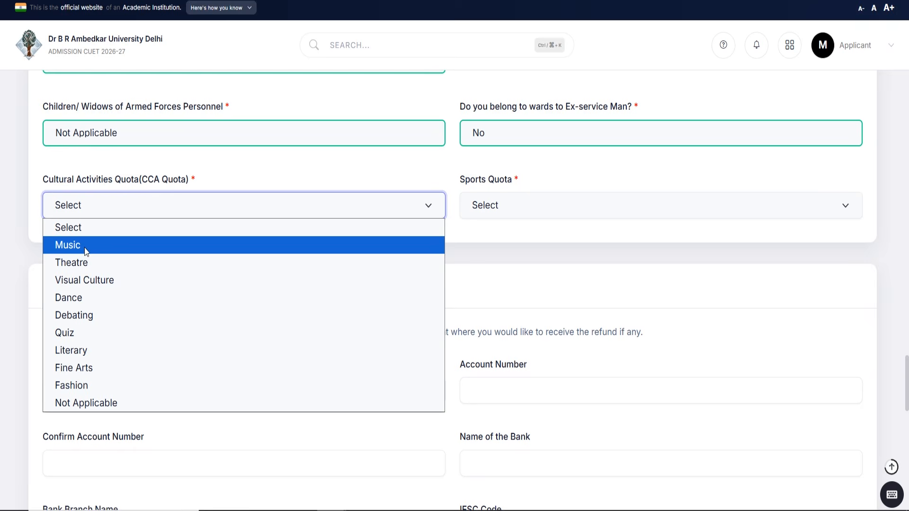
left_click(85, 247)
left_click(171, 207)
left_click(130, 278)
left_click(142, 209)
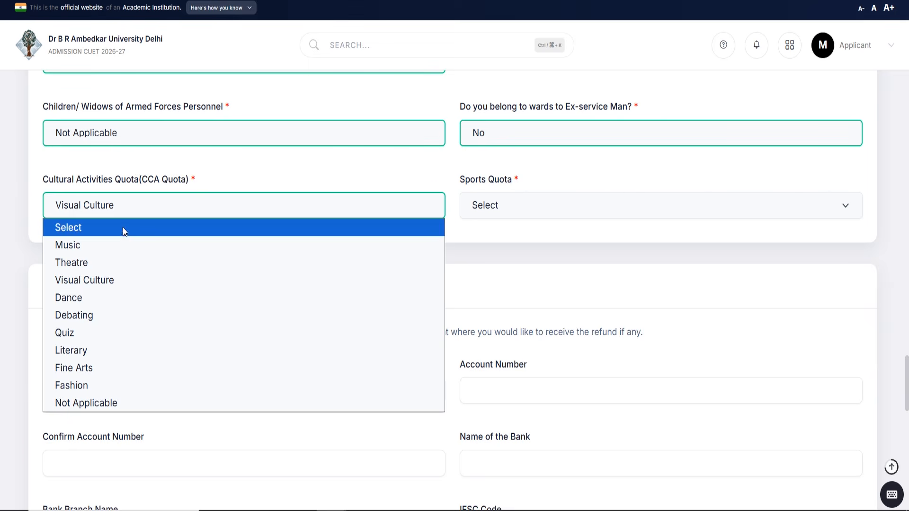
left_click(122, 228)
left_click(374, 242)
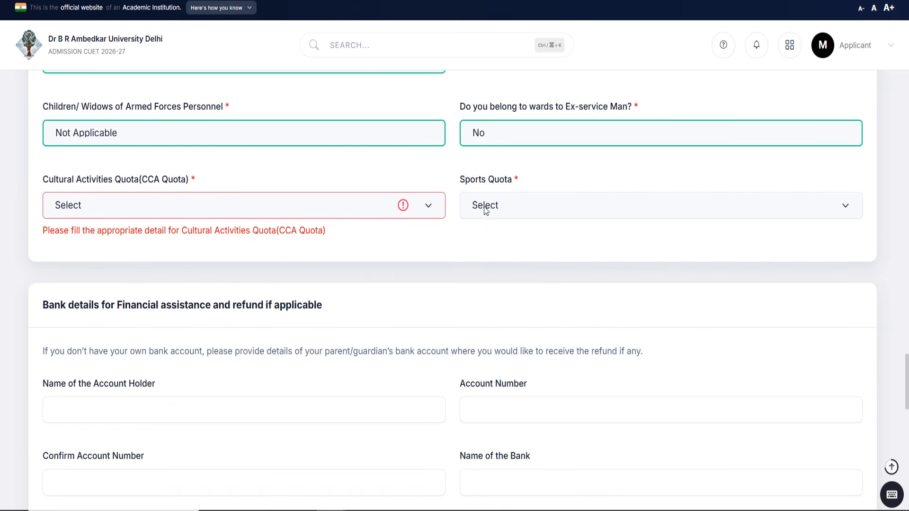
left_click(325, 213)
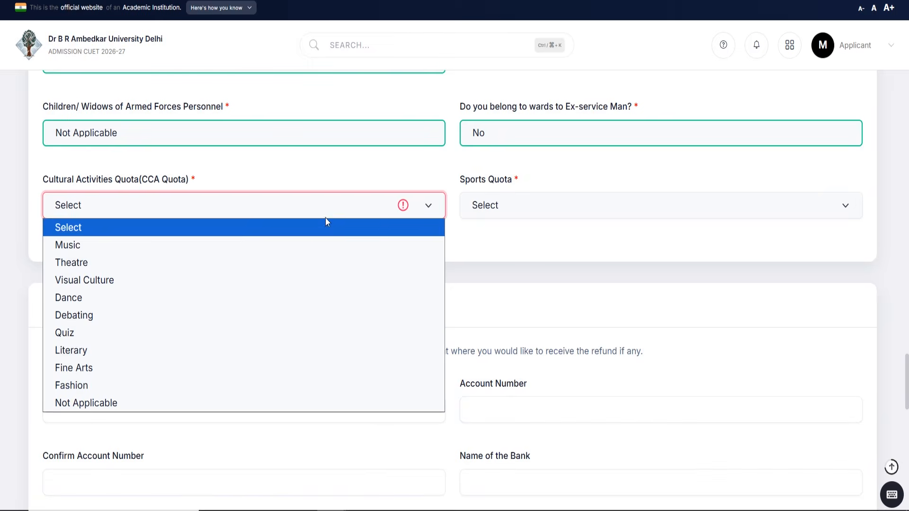
left_click(119, 400)
- Set the Sports Quota to Yes, with Cricket as the sport and Zonal as the level of participation
left_click(515, 212)
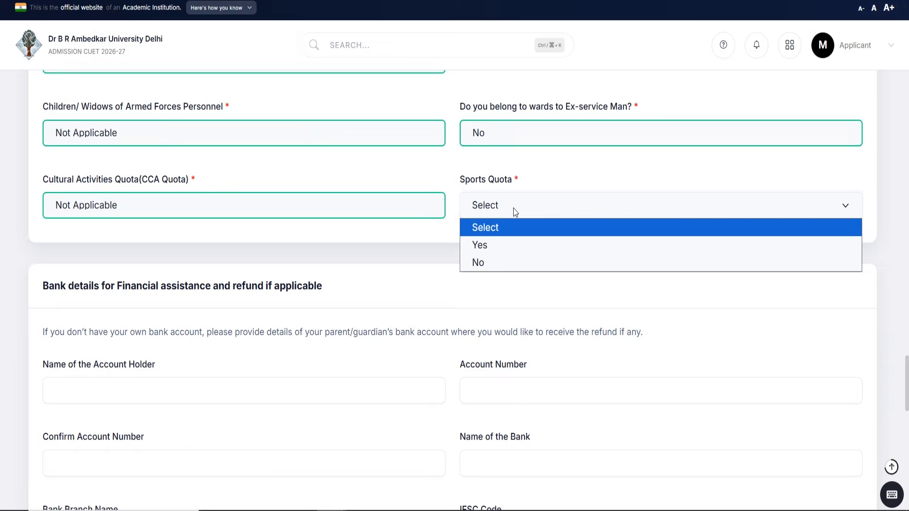
left_click(496, 248)
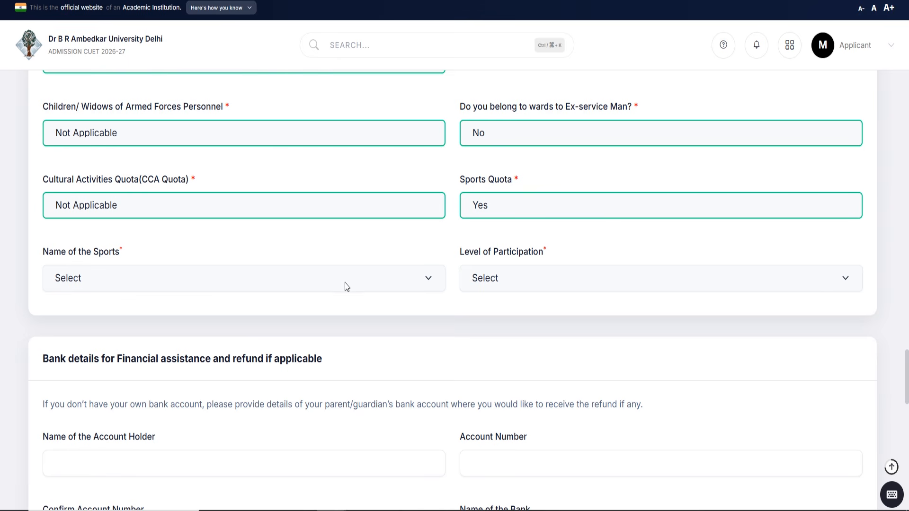
left_click(180, 273)
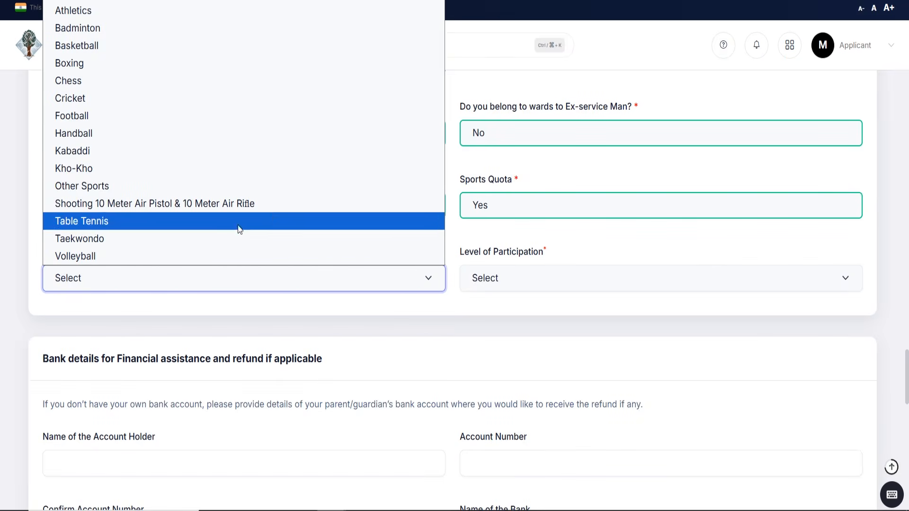
left_click(69, 100)
left_click(545, 278)
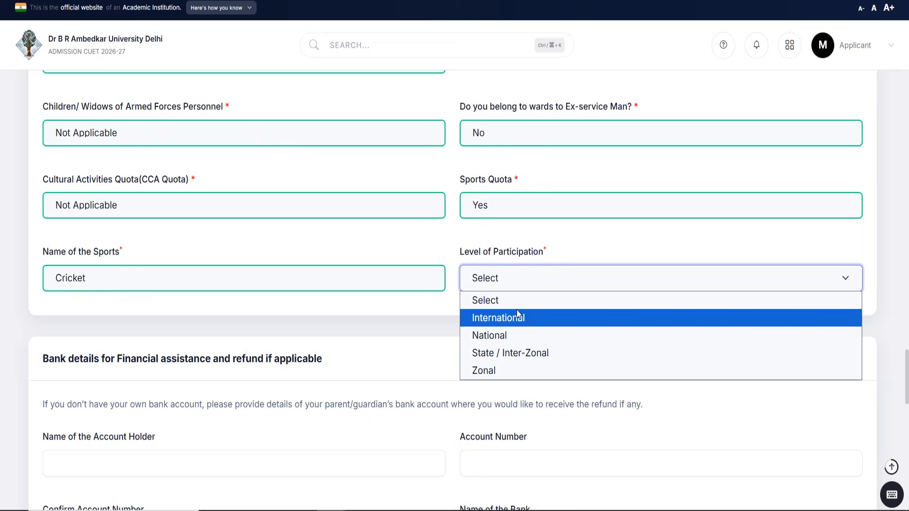
left_click(501, 367)
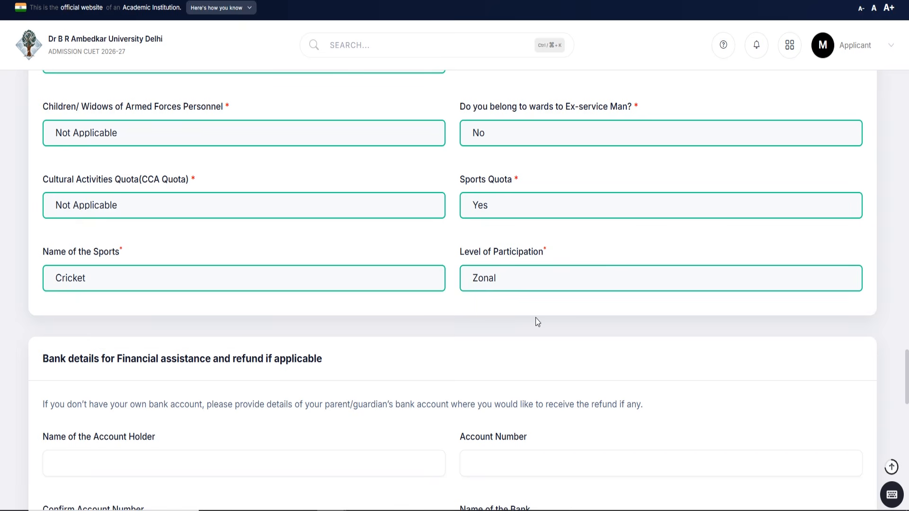
- Leave the sport selection as it is and set the Sports Quota to No
left_click(361, 278)
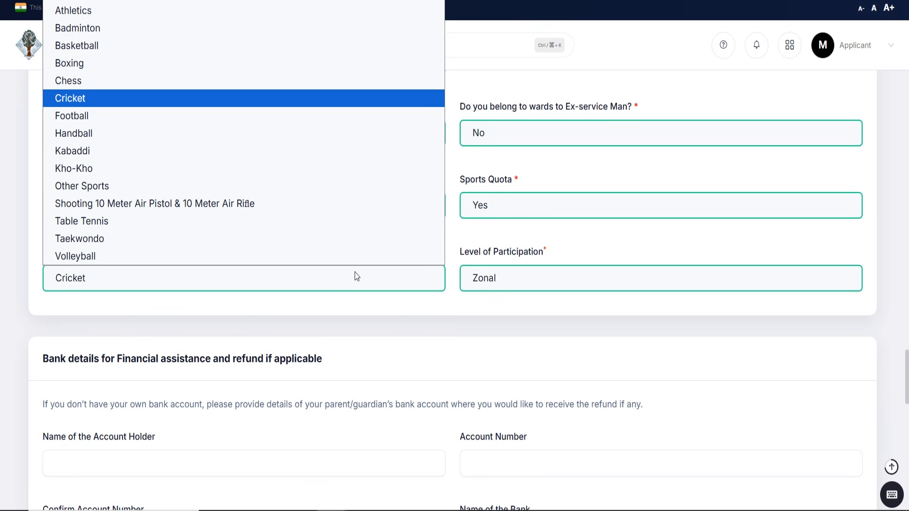
left_click(259, 334)
left_click(532, 215)
left_click(496, 262)
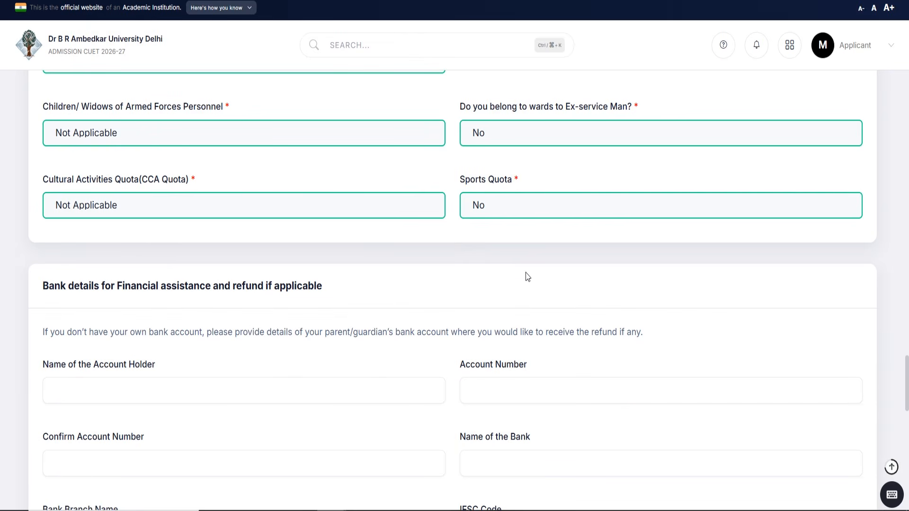
- Examine the account holder, account number, confirm account number, bank name, branch name and IFSC code fields in the bank details
scroll(107, 207, "down", 3)
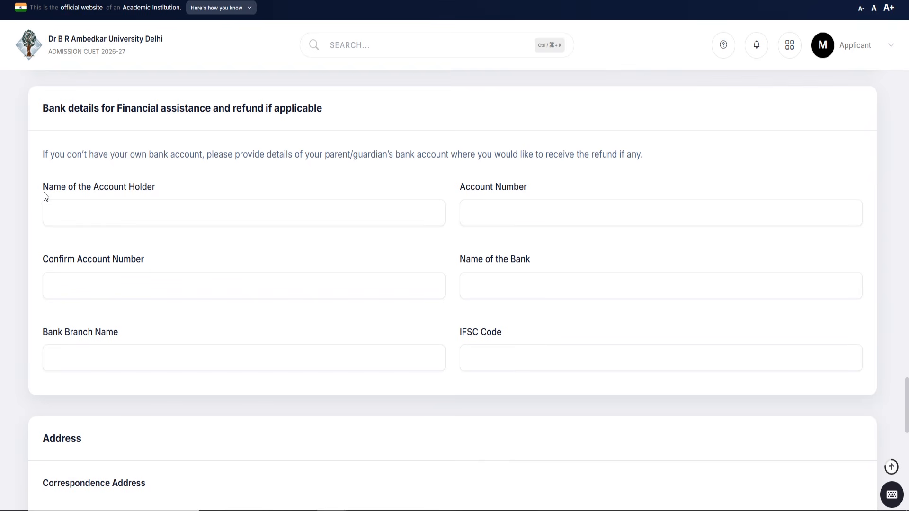
left_click_drag(43, 190, 158, 191)
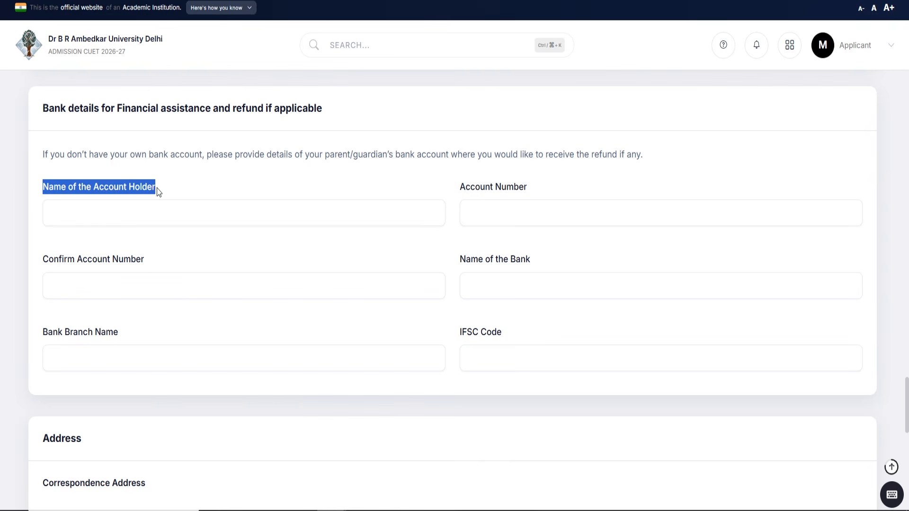
left_click_drag(457, 189, 545, 191)
left_click_drag(44, 259, 168, 259)
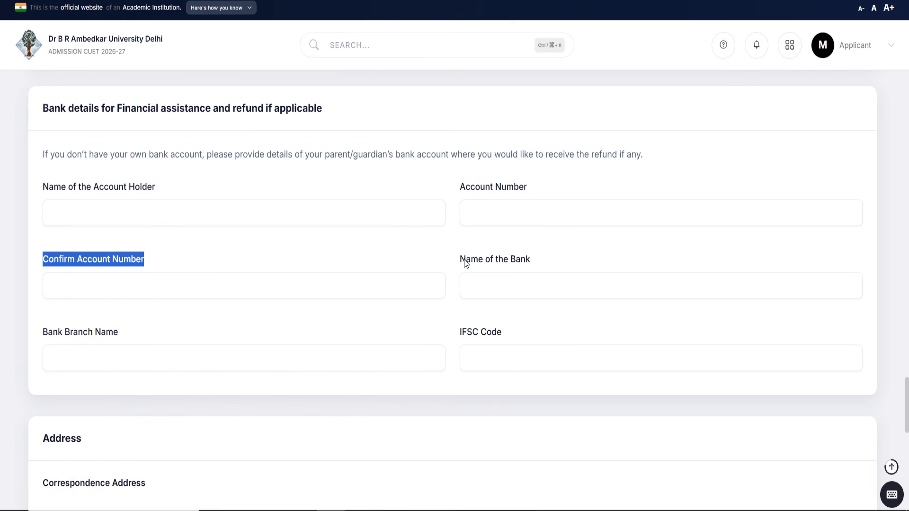
left_click_drag(453, 260, 555, 260)
left_click_drag(44, 333, 146, 336)
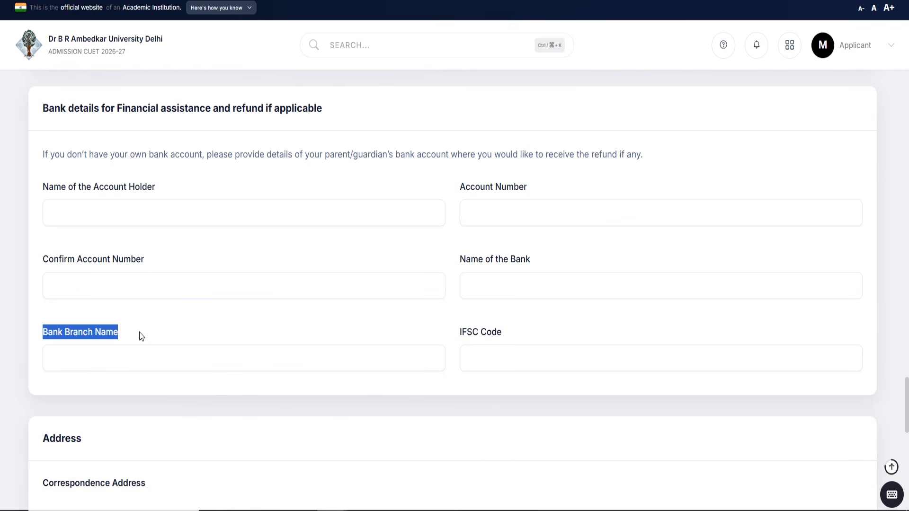
left_click_drag(458, 332, 502, 336)
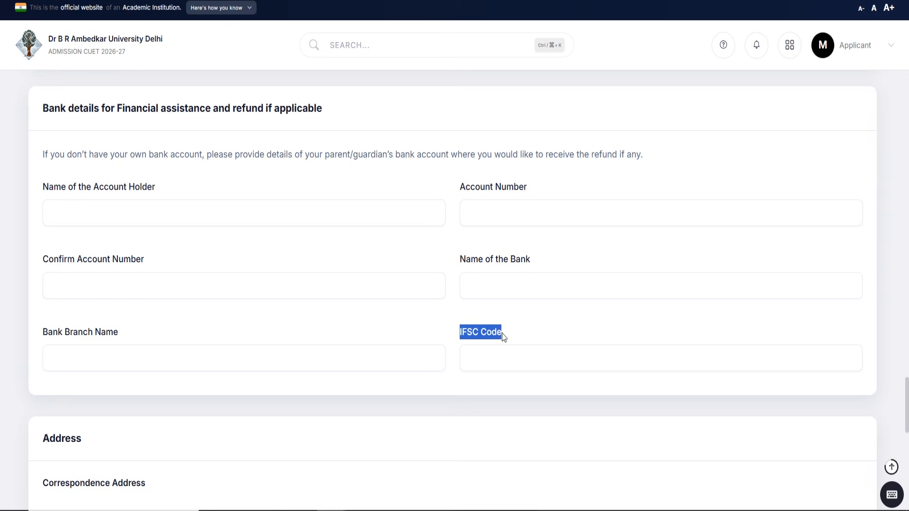
- Examine the correspondence address fields, including address lines, country, state, district, city and pincode
scroll(445, 304, "down", 1)
scroll(445, 304, "down", 3)
left_click(145, 288)
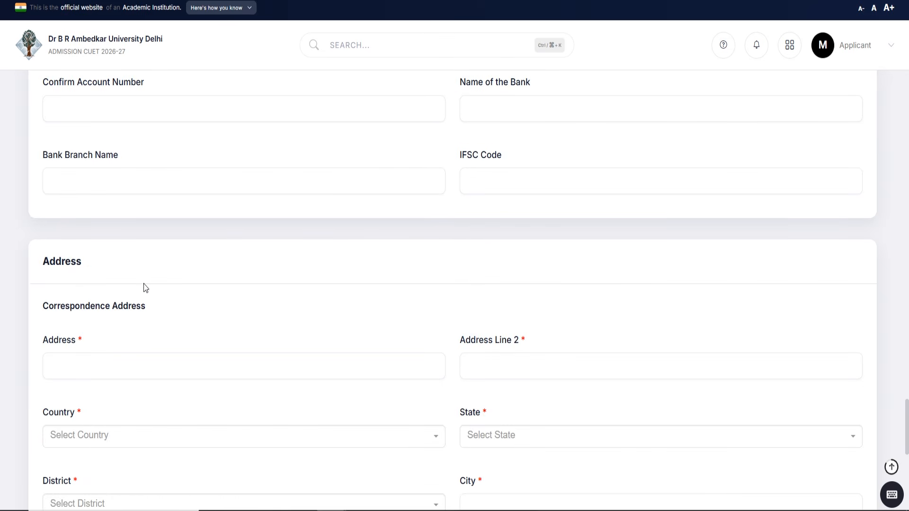
scroll(57, 260, "down", 2)
left_click_drag(43, 218, 145, 218)
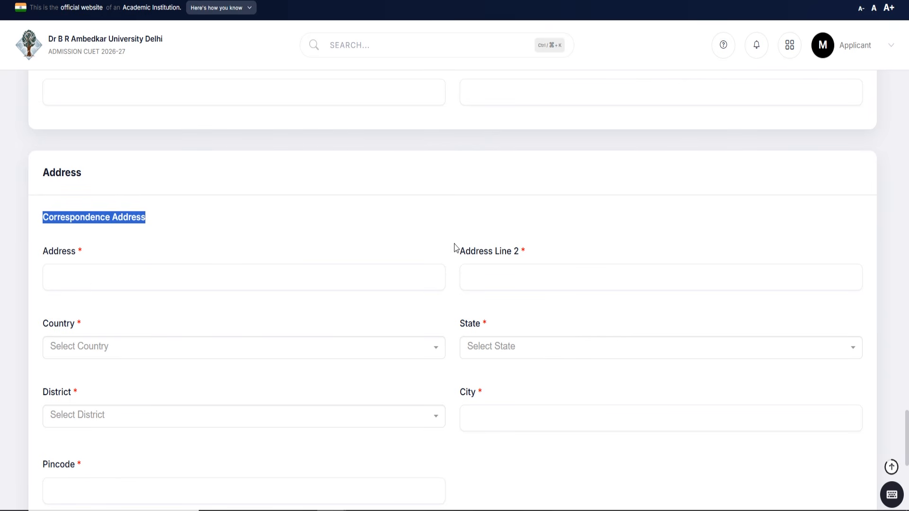
scroll(244, 273, "down", 4)
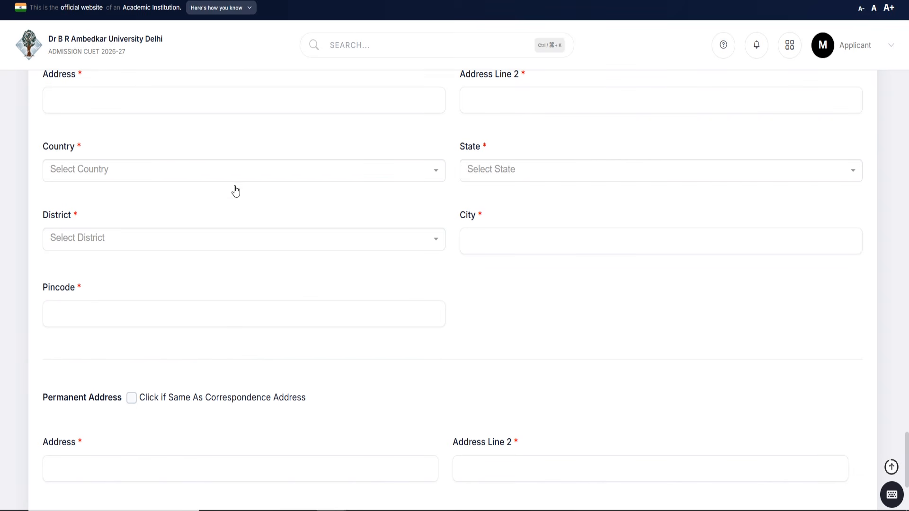
- Mark the permanent address as the same as the correspondence address
scroll(230, 307, "down", 1)
scroll(229, 318, "down", 3)
left_click(131, 221)
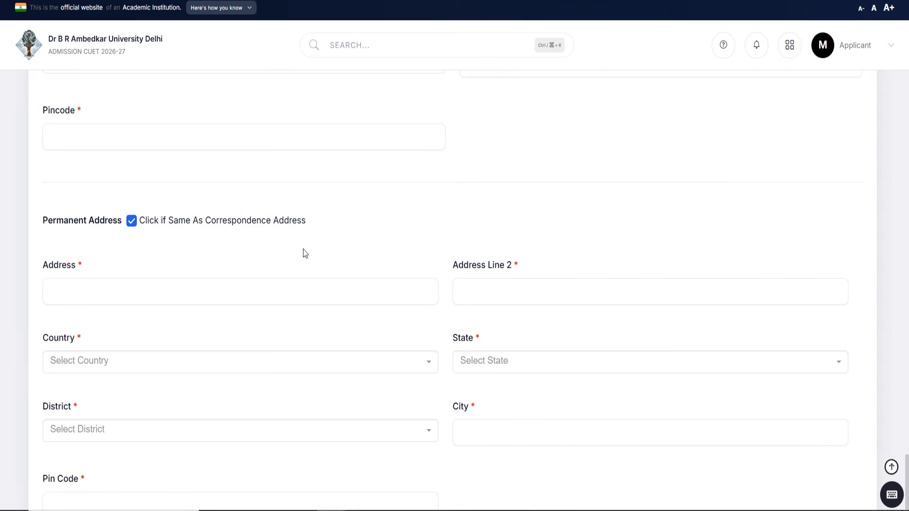
scroll(490, 251, "down", 2)
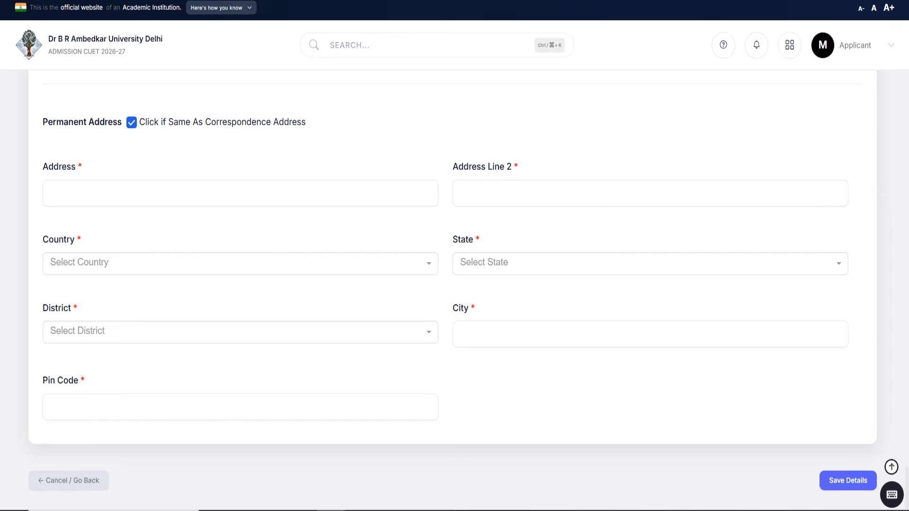
- Review the personal information summary through the Other Category/Quota Details, and proceed to the Other Information stage
scroll(237, 180, "down", 2)
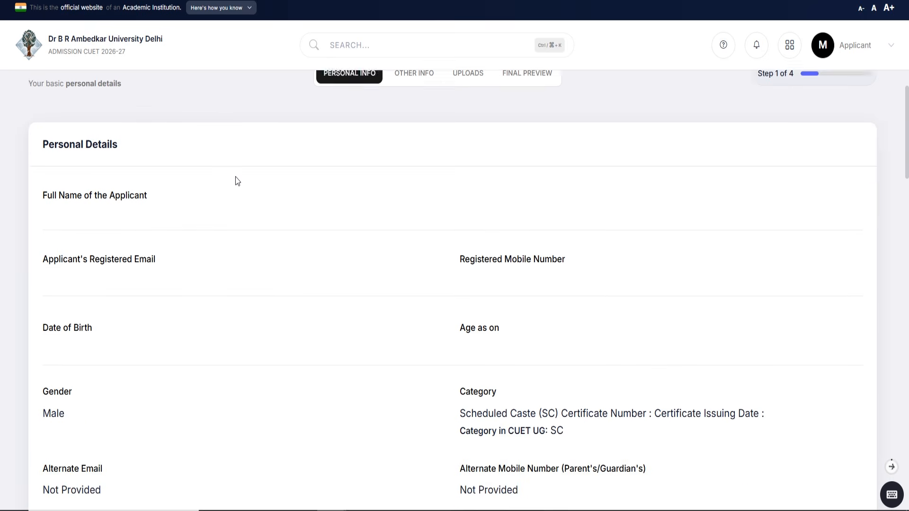
scroll(236, 181, "down", 15)
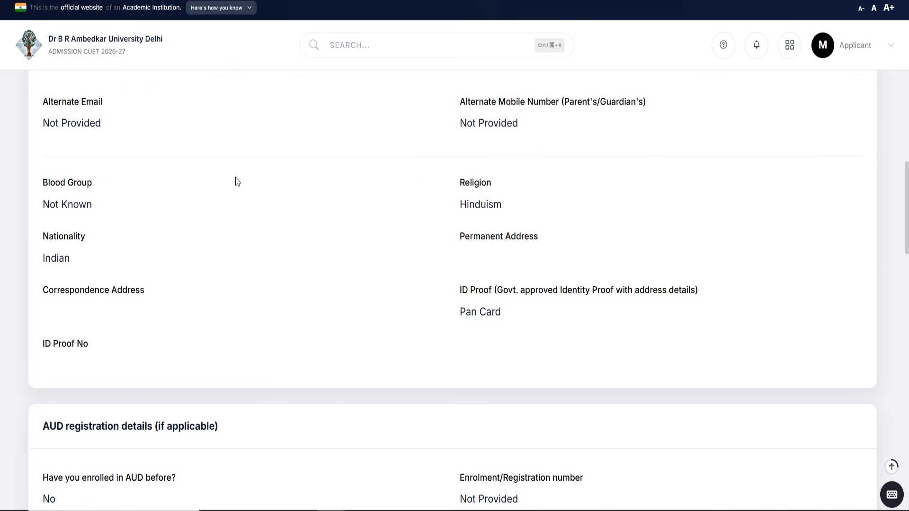
scroll(237, 182, "down", 19)
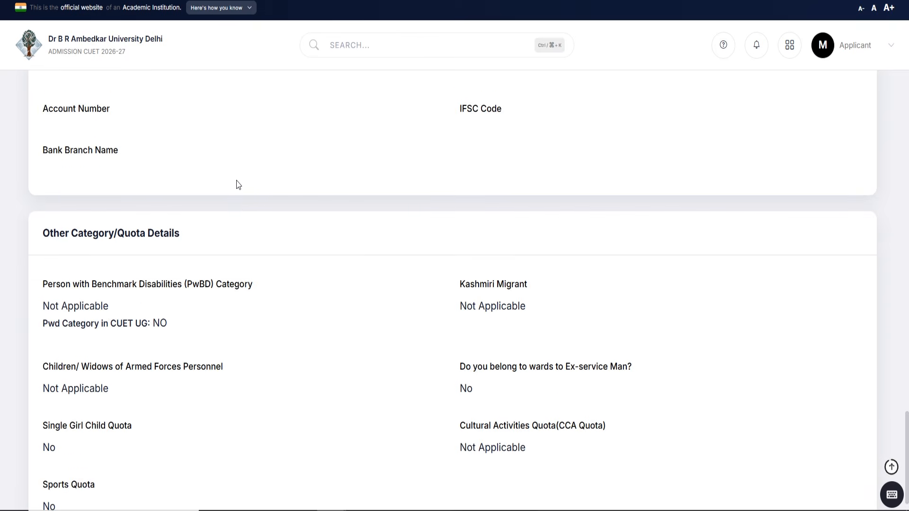
scroll(236, 182, "down", 2)
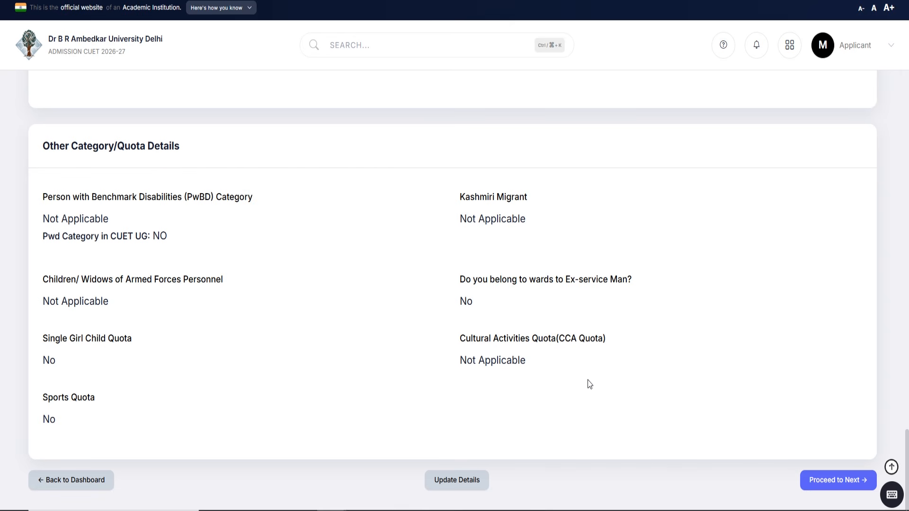
left_click(831, 484)
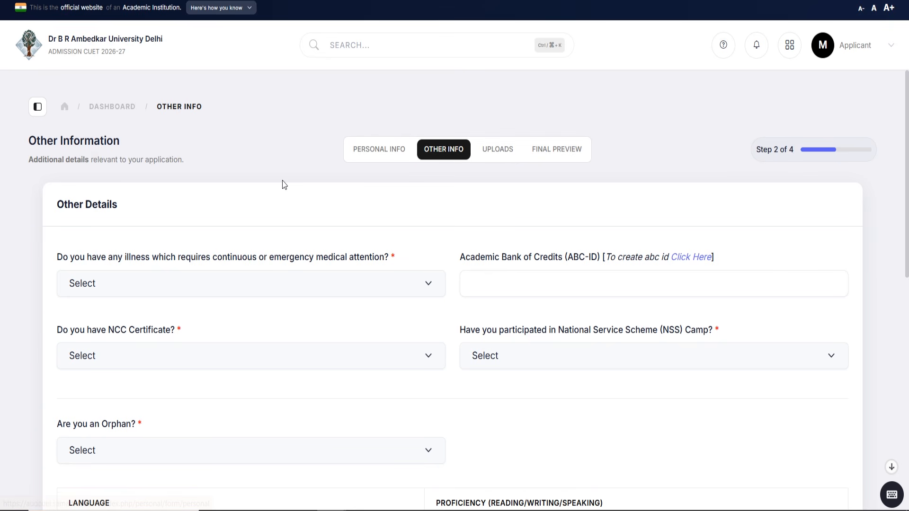
- Answer No to the illness requiring medical attention question in Other Details, and examine the Academic Bank of Credits (ABC-ID) field
left_click(128, 287)
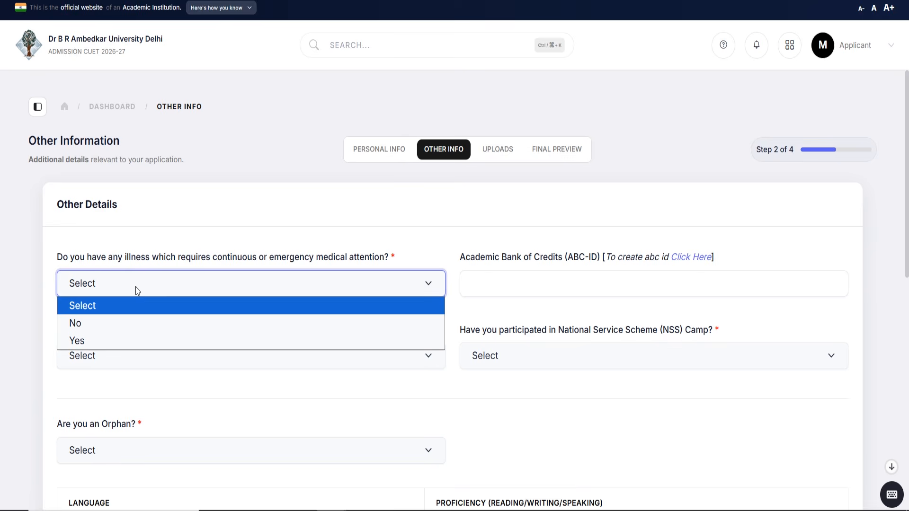
left_click(108, 331)
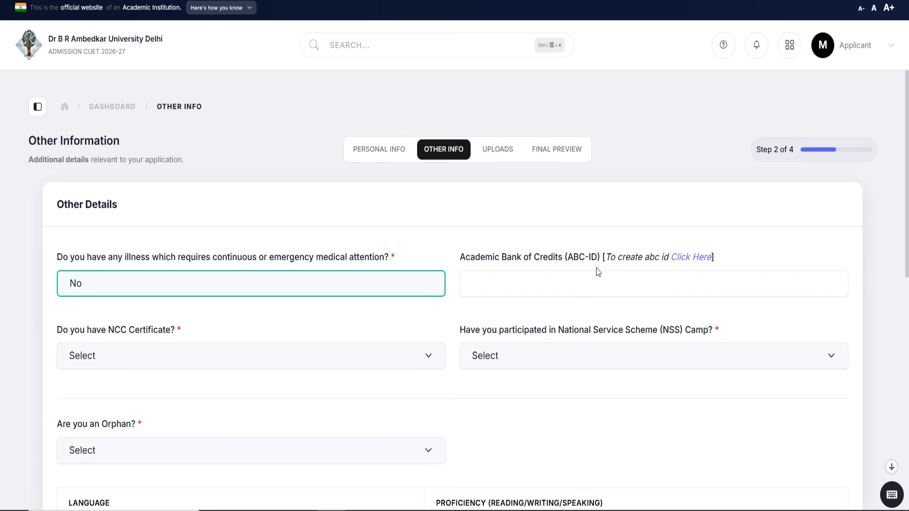
left_click_drag(457, 257, 741, 257)
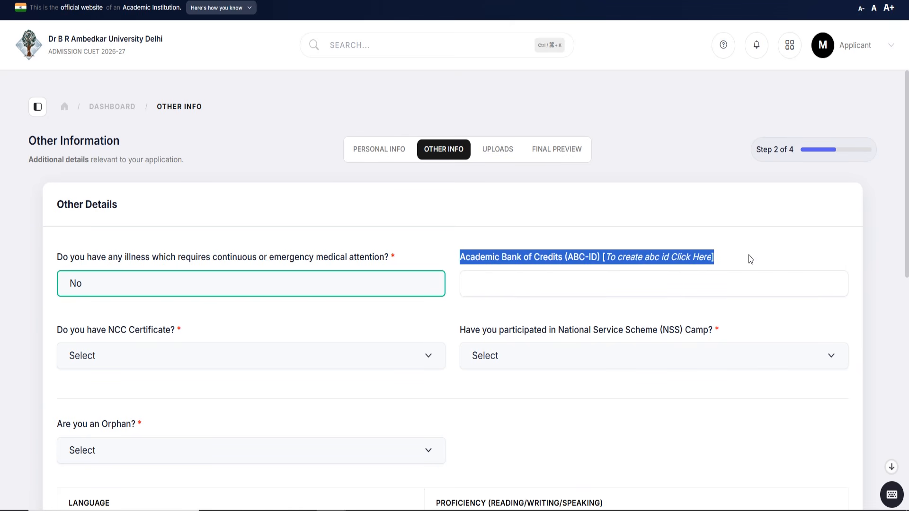
- View the Academic Bank of Credits student sign-in page with its mobile login option, and return to the application form
left_click(752, 256)
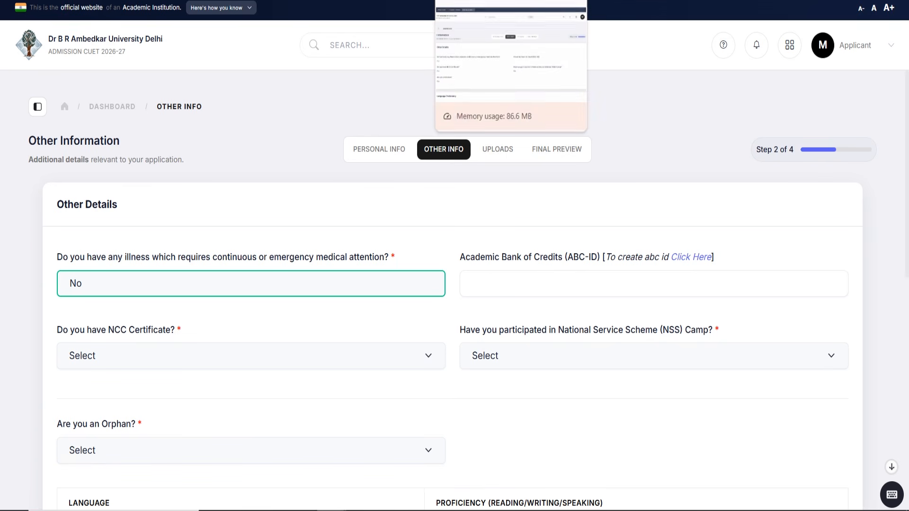
left_click(521, 1)
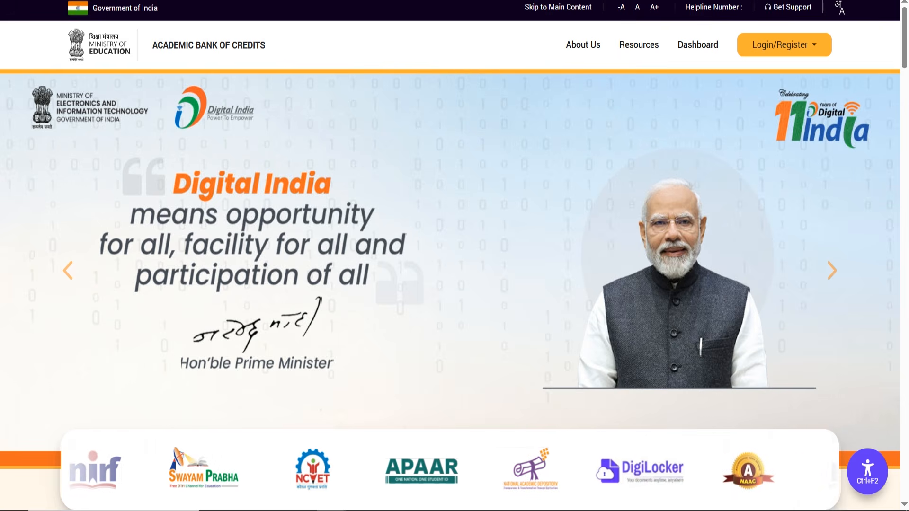
left_click(786, 55)
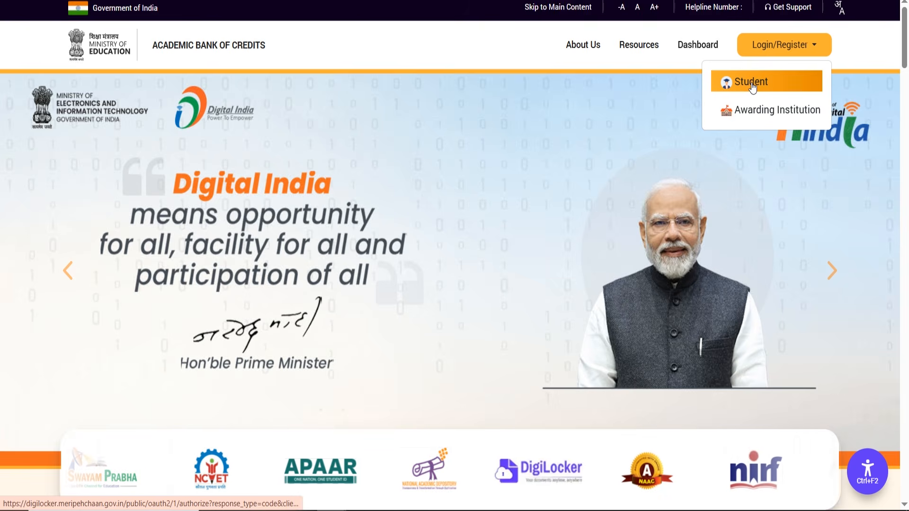
left_click(749, 85)
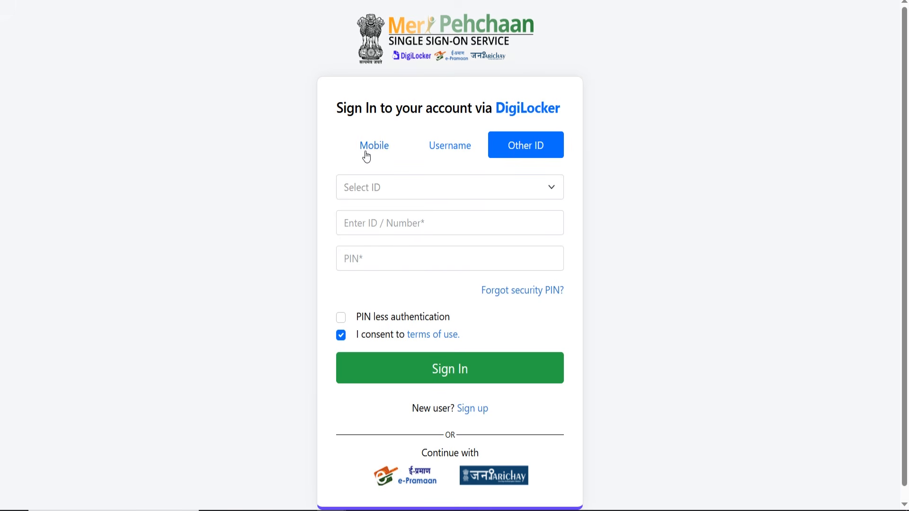
left_click(366, 156)
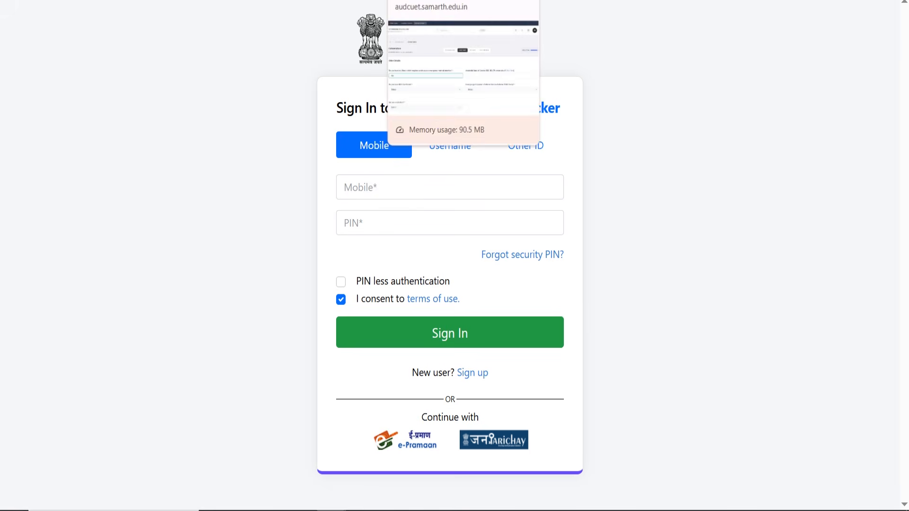
left_click(421, 0)
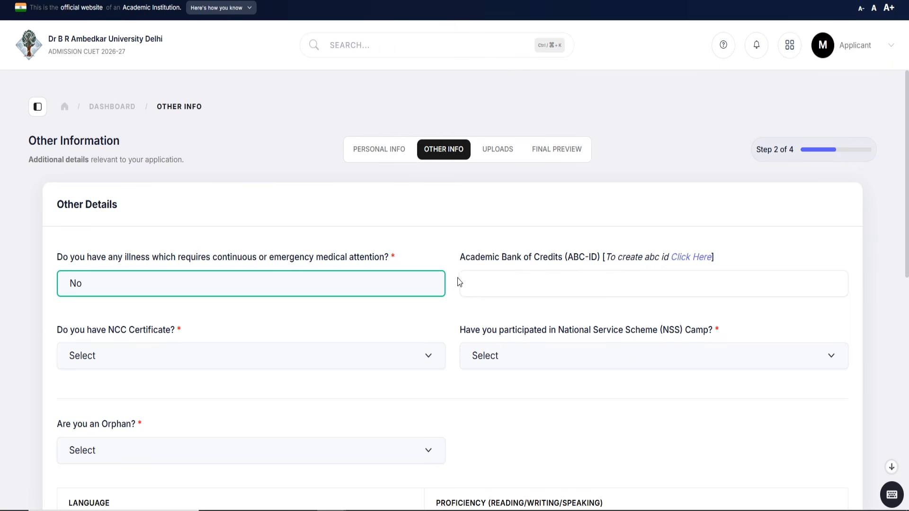
- Try answering Yes to the NCC Certificate question, and examine the Type of NCC Certificate field
scroll(436, 205, "down", 2)
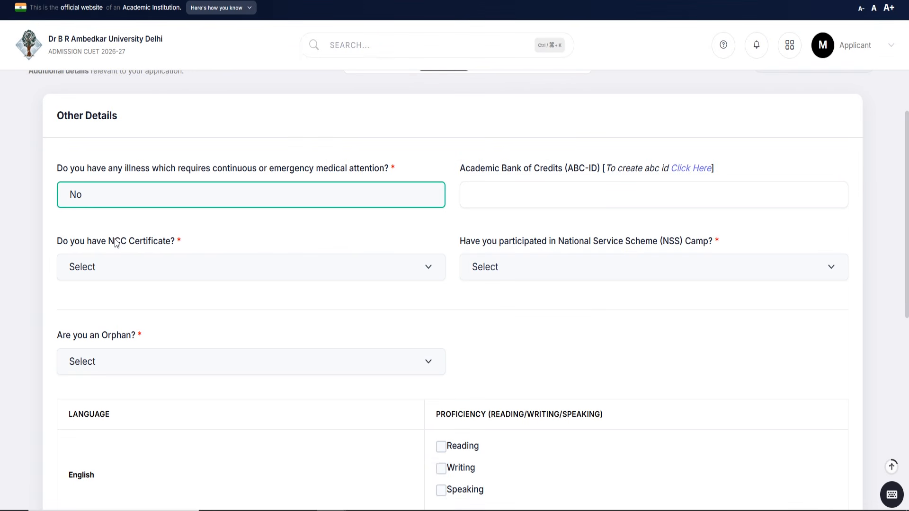
left_click_drag(57, 244, 186, 245)
left_click(198, 270)
left_click(139, 307)
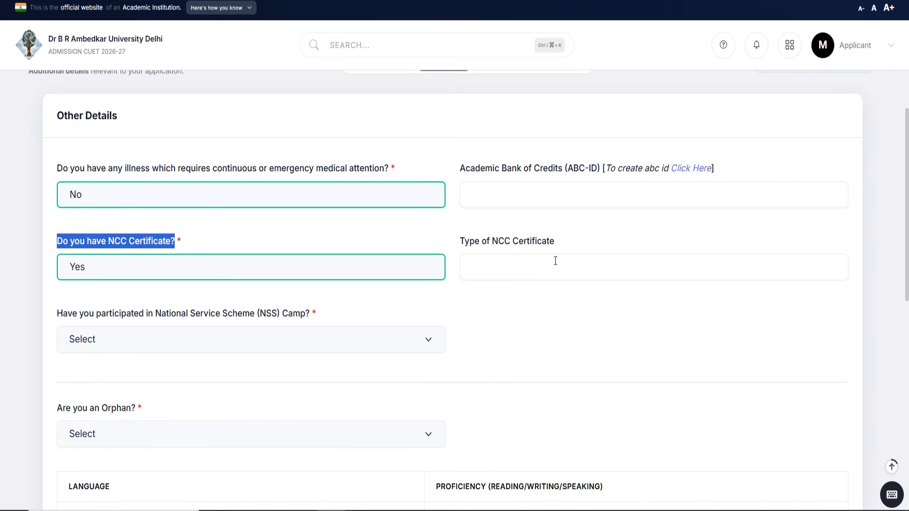
left_click_drag(459, 242, 520, 249)
left_click(273, 342)
left_click(524, 333)
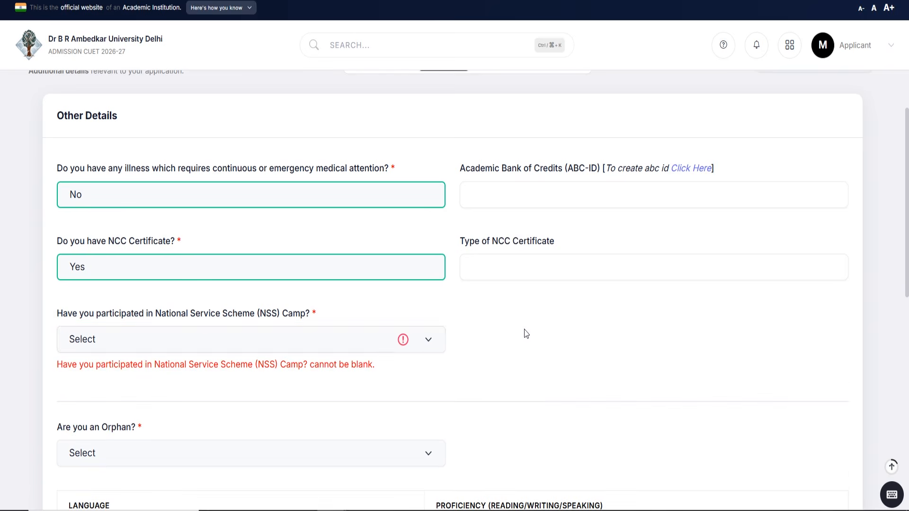
- Answer No to both the NCC Certificate and National Service Scheme (NSS) Camp questions
left_click(227, 269)
left_click(109, 325)
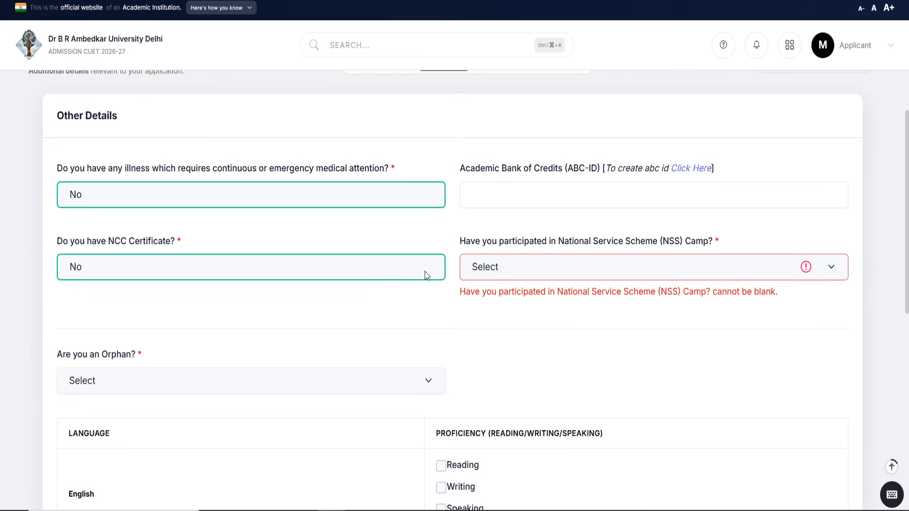
left_click(603, 267)
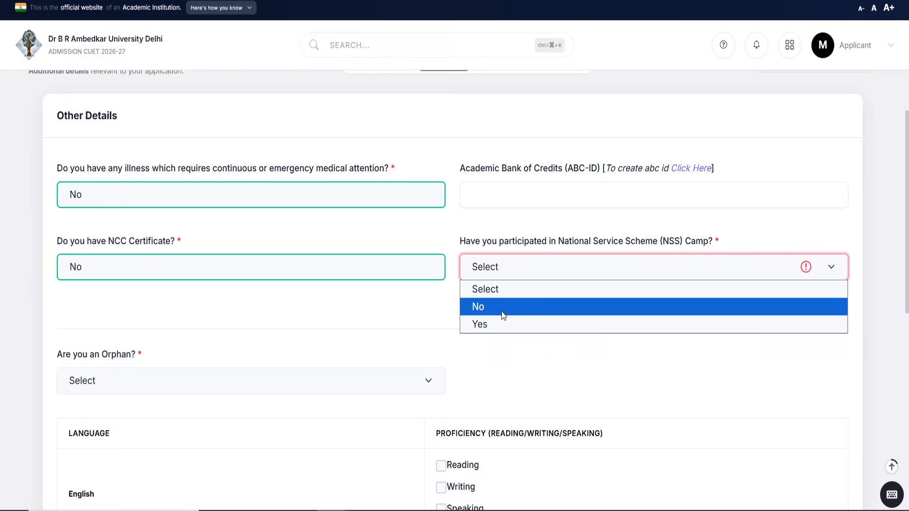
left_click(489, 327)
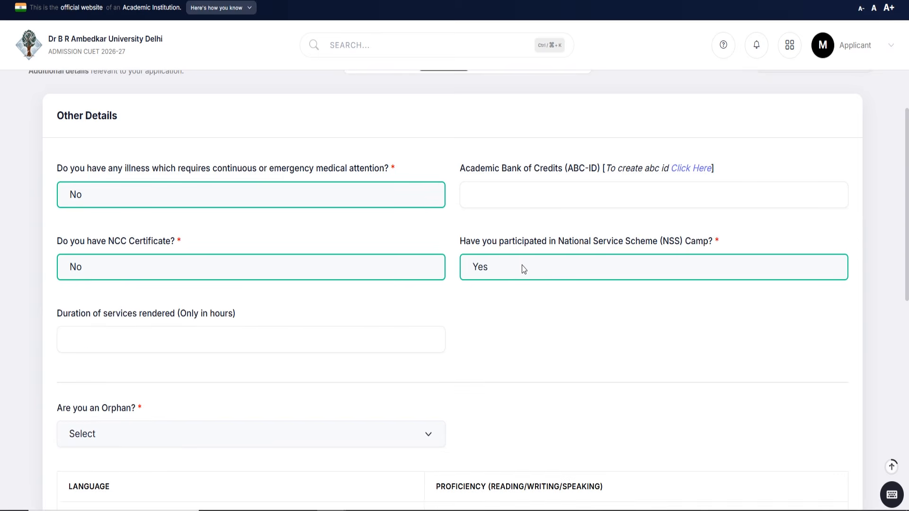
left_click(509, 267)
left_click(498, 305)
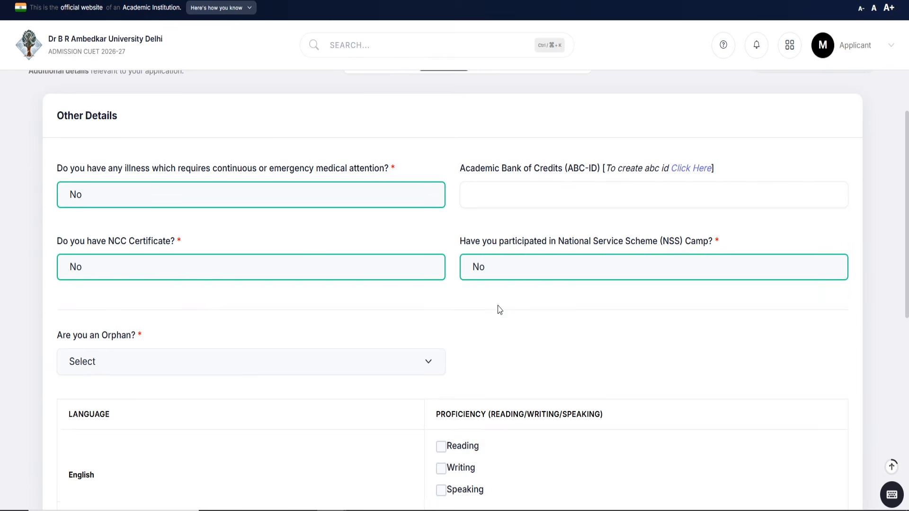
- Answer No to the orphan question in Other Details
scroll(182, 286, "down", 3)
left_click(93, 189)
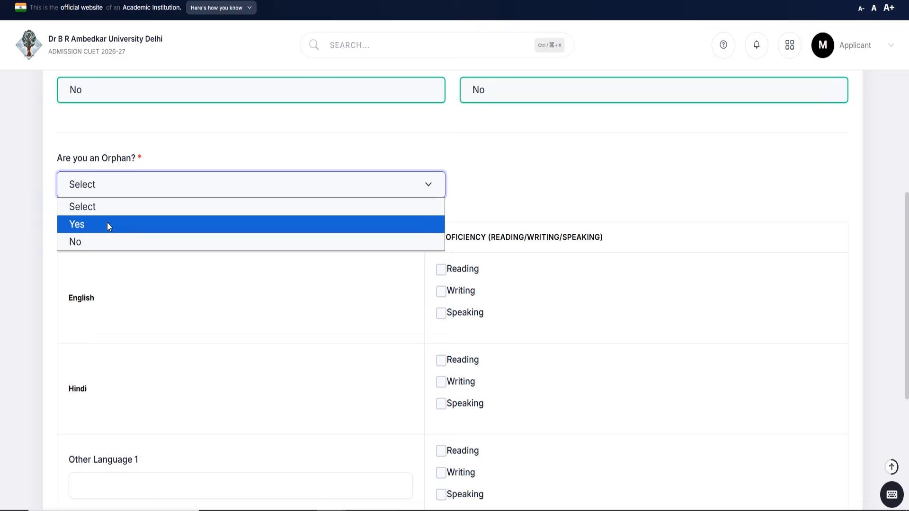
left_click(104, 227)
left_click(129, 189)
left_click(105, 242)
- Mark Reading, Writing and Speaking proficiency for both English and Hindi
scroll(254, 207, "down", 2)
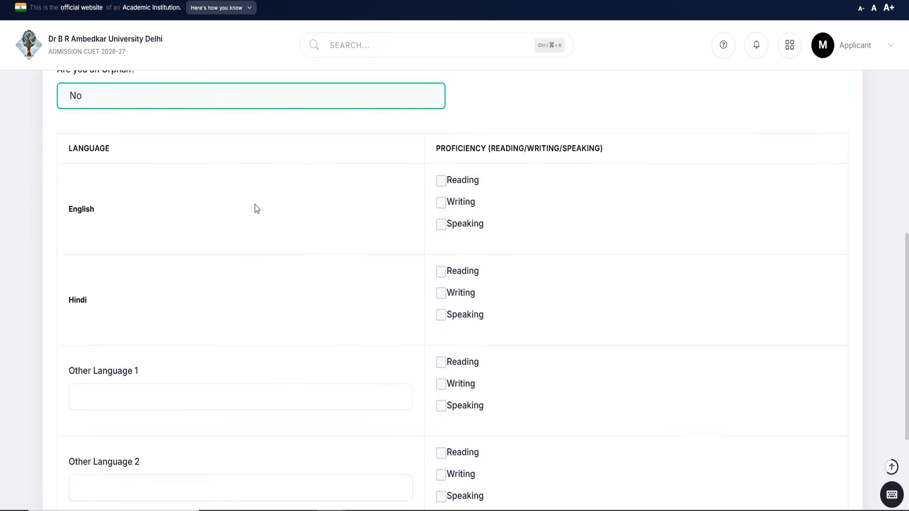
left_click_drag(84, 210, 77, 210)
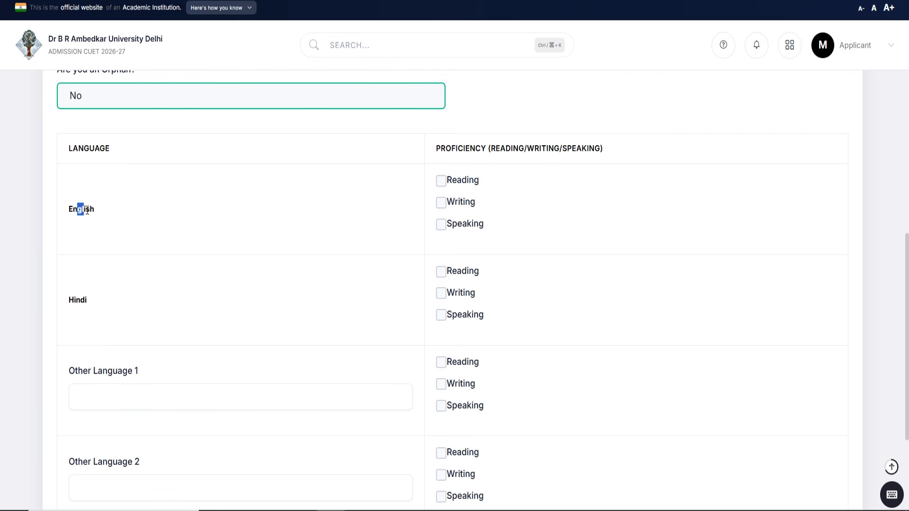
left_click(286, 203)
left_click(441, 180)
left_click(442, 204)
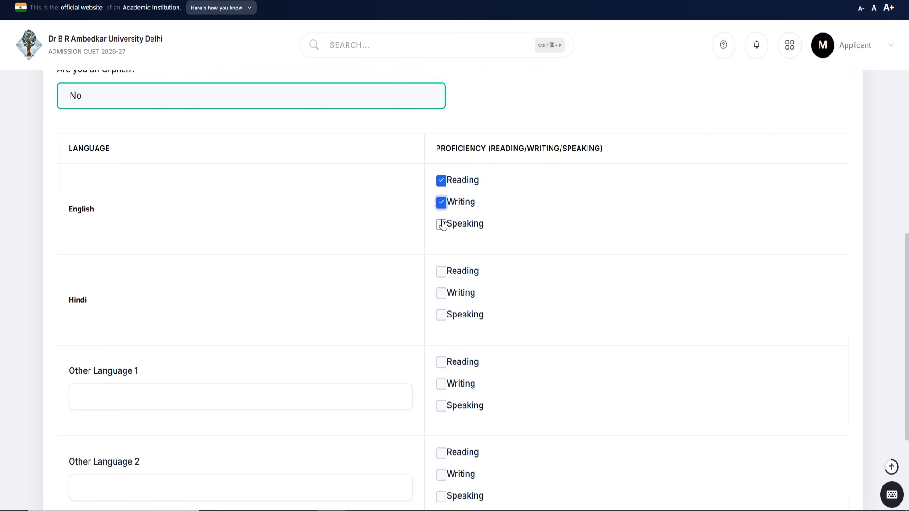
left_click(441, 272)
left_click(442, 294)
left_click(447, 313)
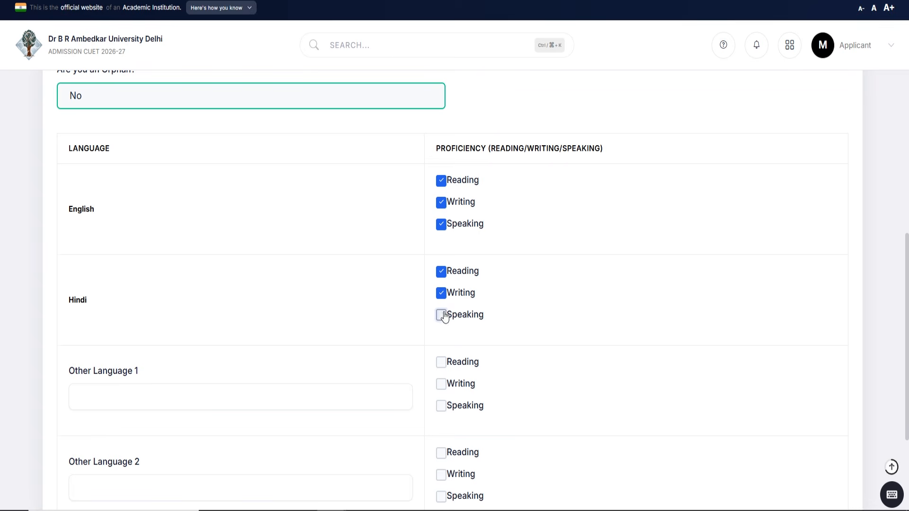
- Examine the Other Language 1 and Other Language 2 fields with their proficiency options
scroll(237, 241, "down", 4)
left_click(83, 227)
left_click(453, 188)
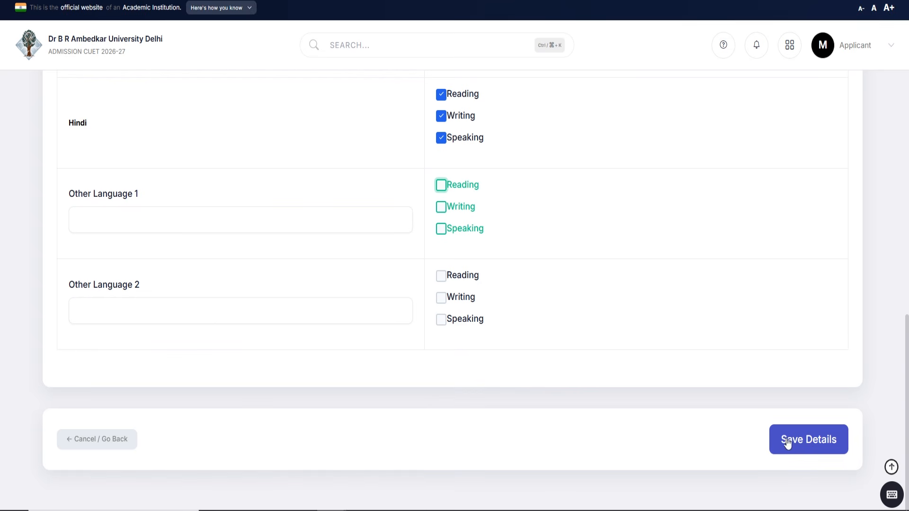
left_click(673, 297)
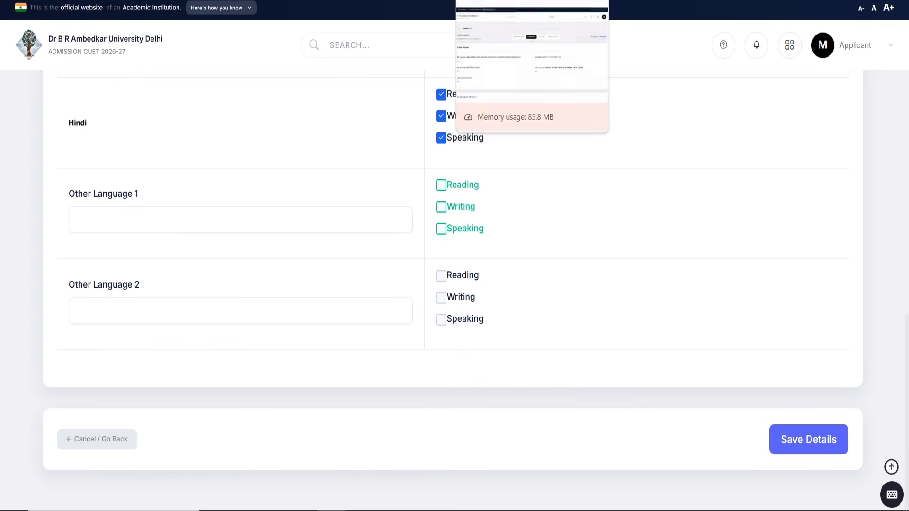
- Review the saved Other Details and Language Proficiency summary, and proceed to the Uploads stage
left_click(495, 1)
scroll(270, 162, "down", 4)
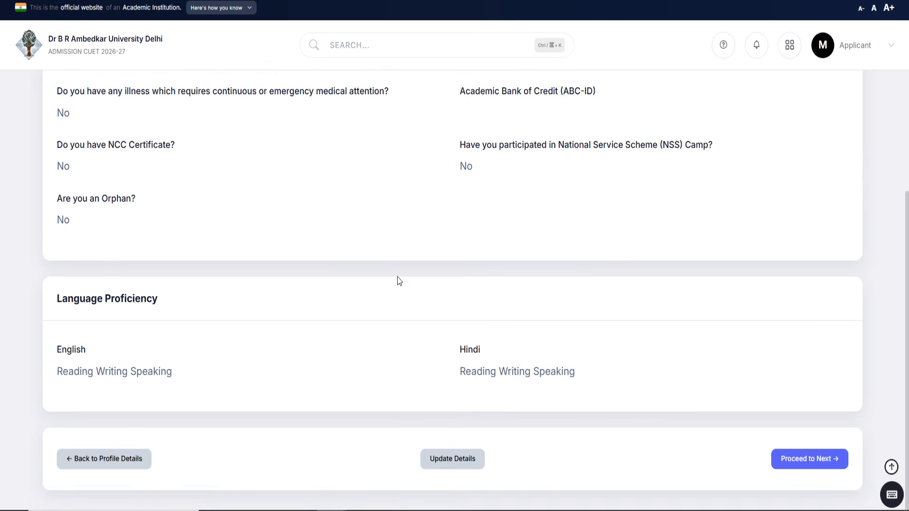
left_click_drag(62, 345, 521, 357)
scroll(714, 300, "up", 4)
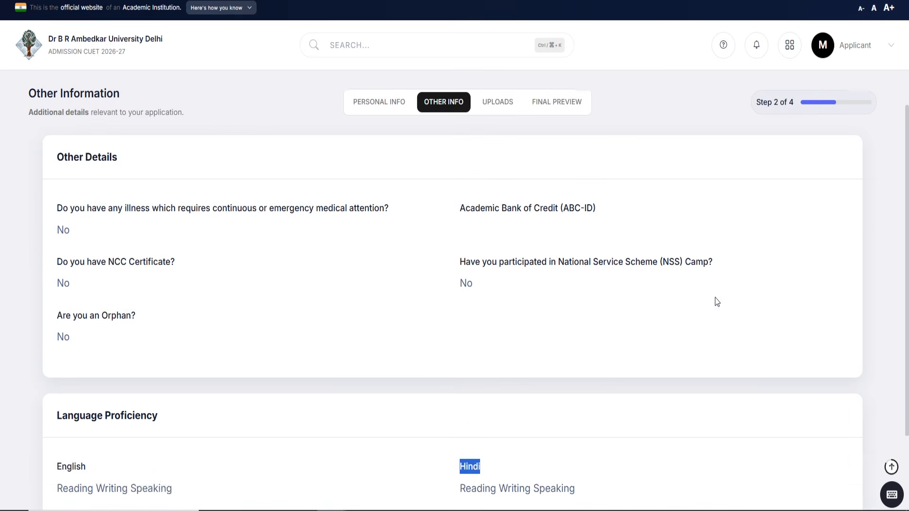
scroll(695, 247, "down", 4)
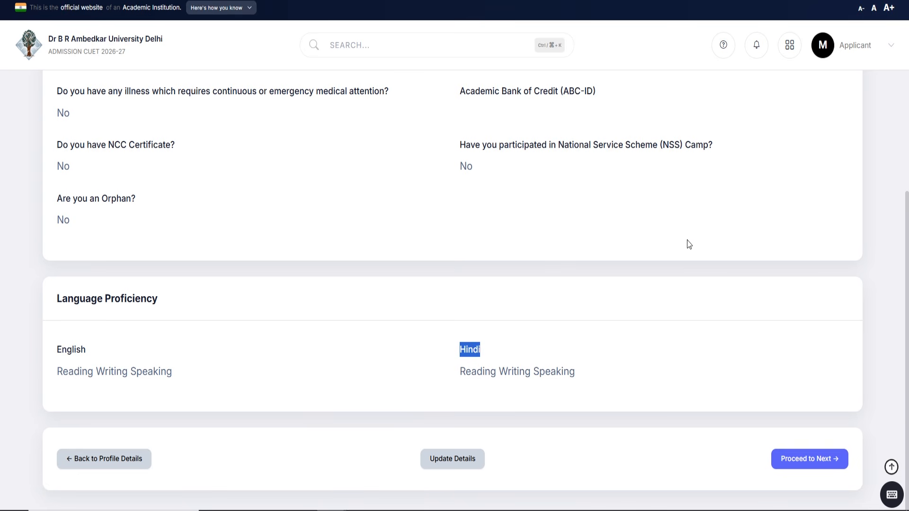
left_click(822, 465)
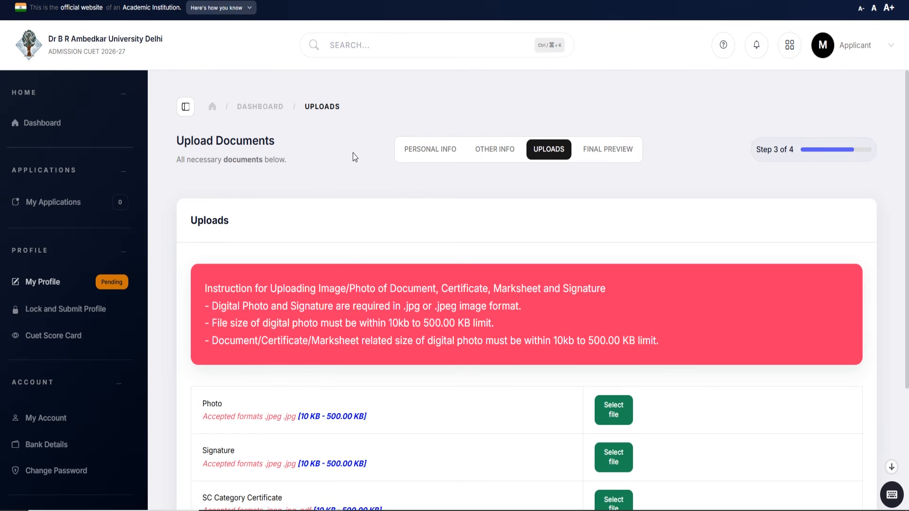
- Examine the upload instructions and the required photo, signature, SC Category Certificate, ID Proof Document and CUET Score Card entries
scroll(356, 224, "down", 2)
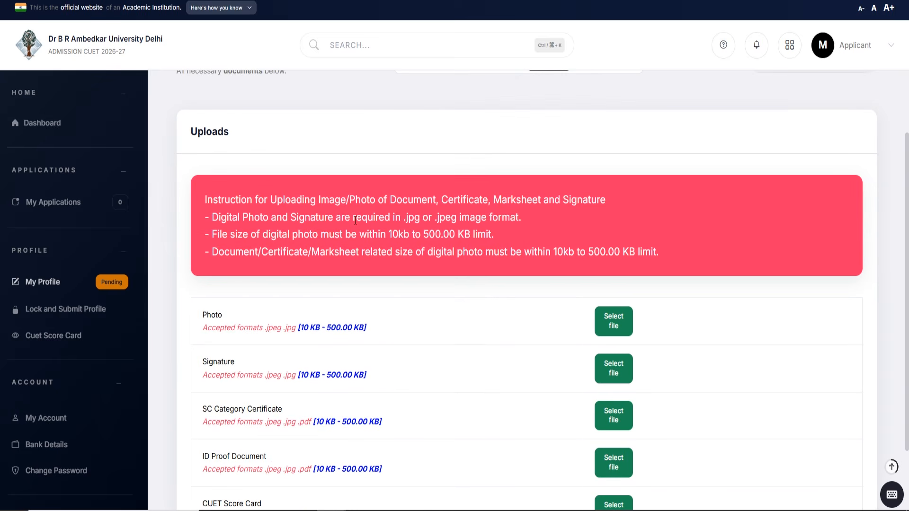
scroll(443, 169, "up", 2)
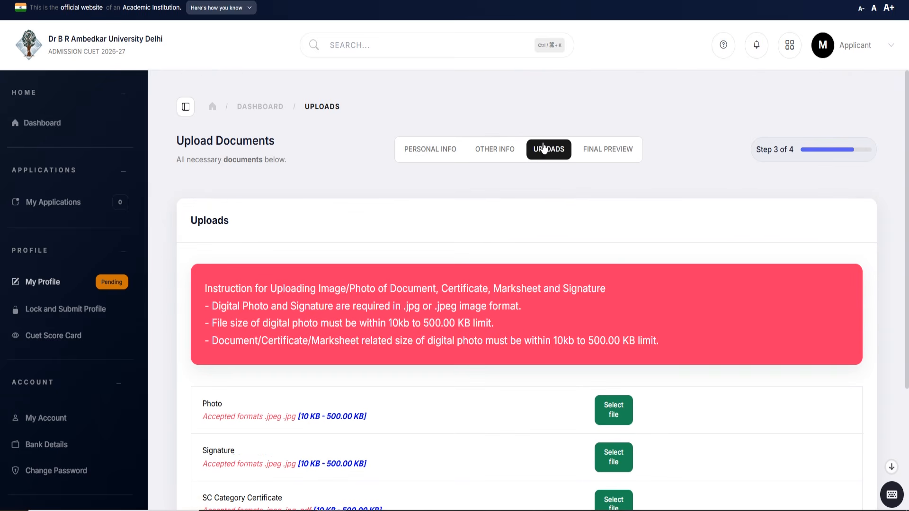
scroll(446, 213, "down", 4)
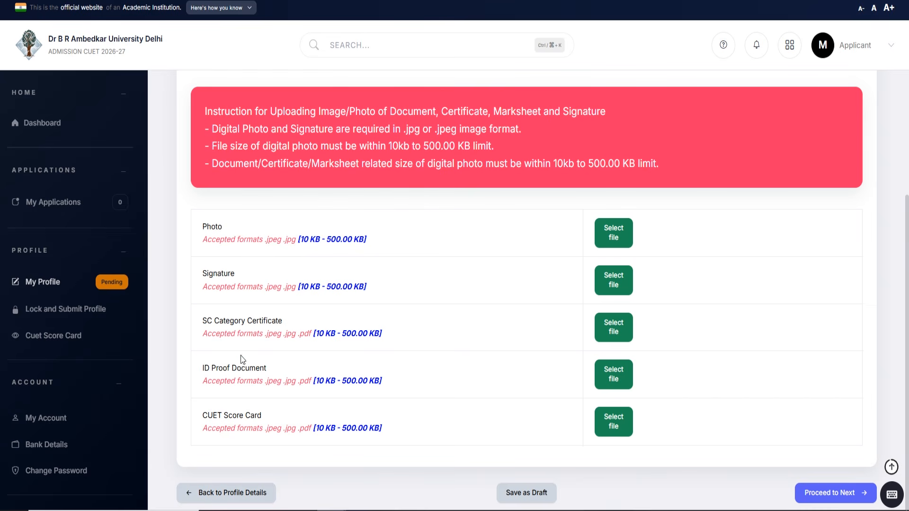
left_click_drag(205, 368, 277, 372)
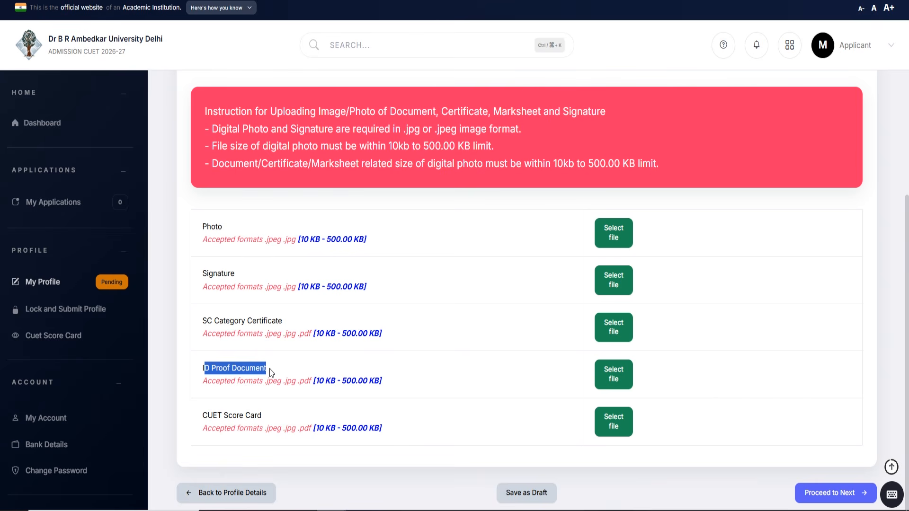
left_click(277, 371)
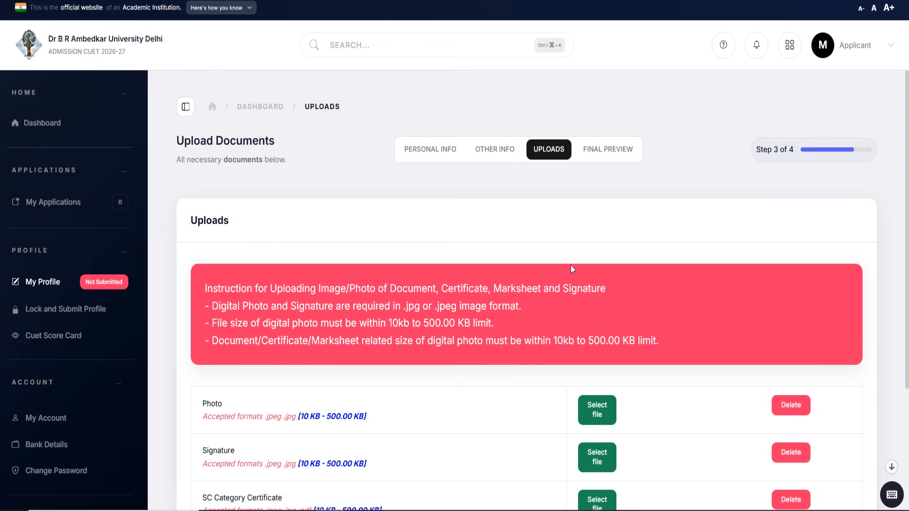
- Check the uploaded documents in the Uploads list, and proceed to the Final Preview stage
scroll(492, 213, "down", 4)
scroll(492, 213, "up", 3)
scroll(491, 213, "down", 4)
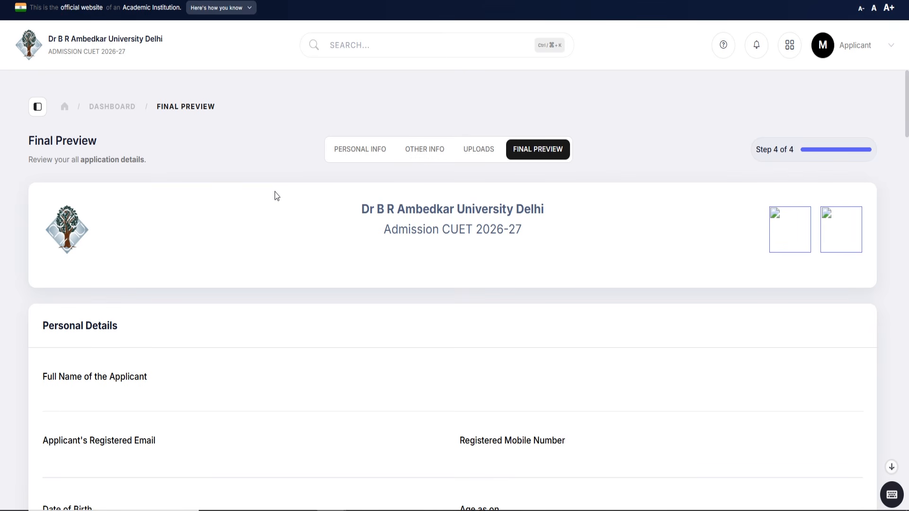
- Review the whole final preview, from Personal Details through Language Proficiency to Uploads
scroll(277, 196, "down", 4)
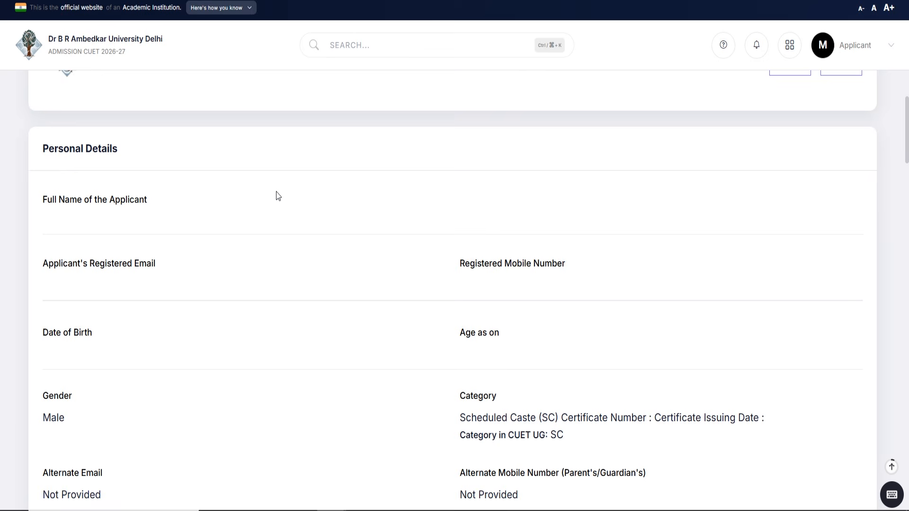
scroll(278, 196, "down", 12)
scroll(278, 196, "down", 17)
scroll(278, 196, "down", 15)
scroll(278, 196, "down", 8)
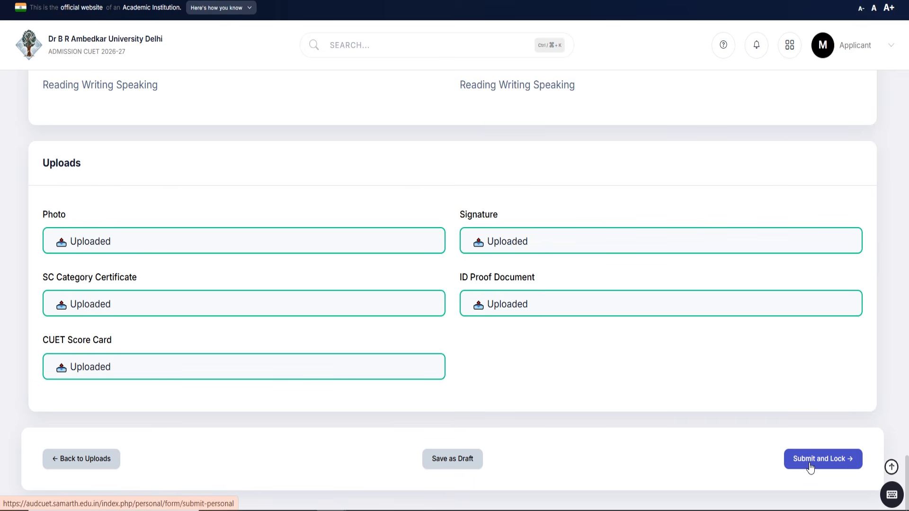
- Submit and lock the profile with the declaration accepted, and open the list of programmes to apply for
left_click(828, 467)
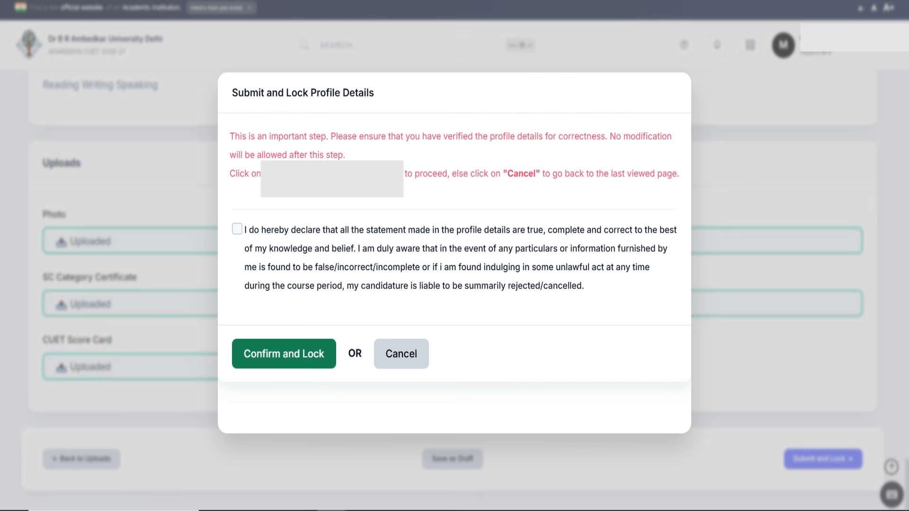
left_click(237, 231)
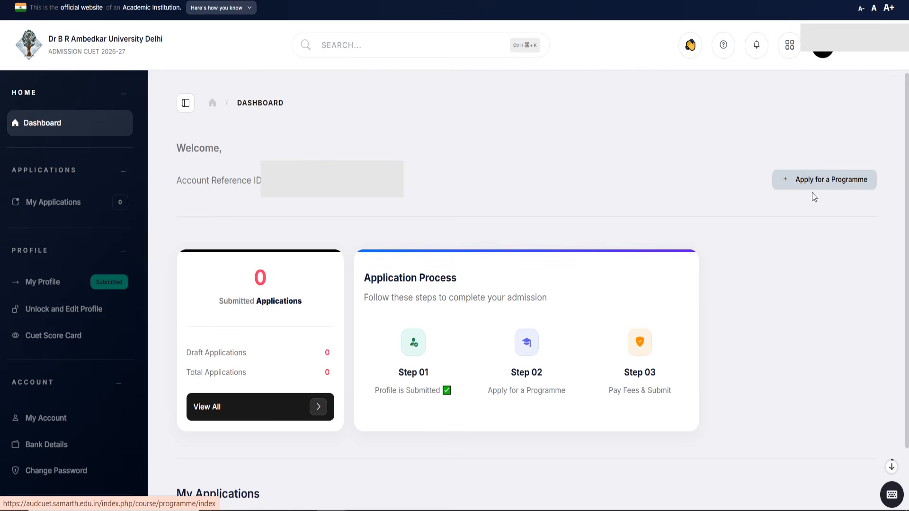
left_click(798, 186)
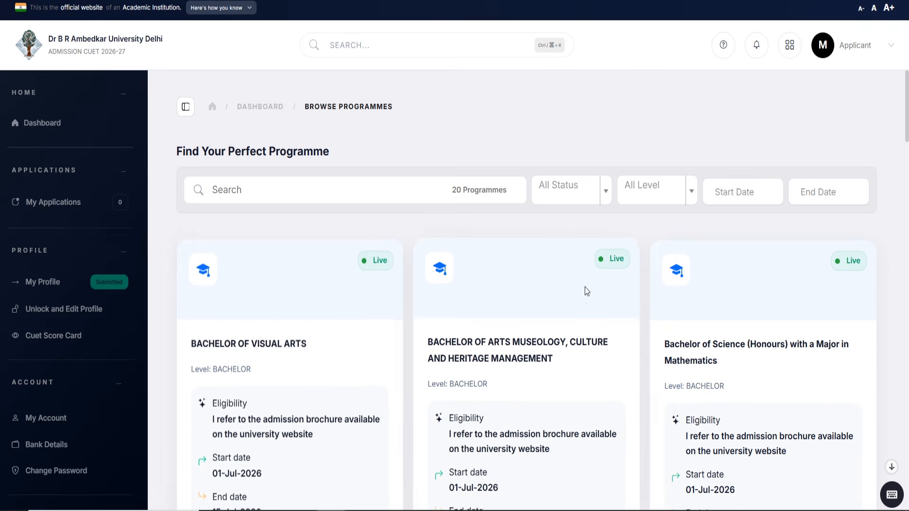
- Look through the whole list of bachelor programmes, examining each one's eligibility, start date and end date
scroll(364, 242, "down", 4)
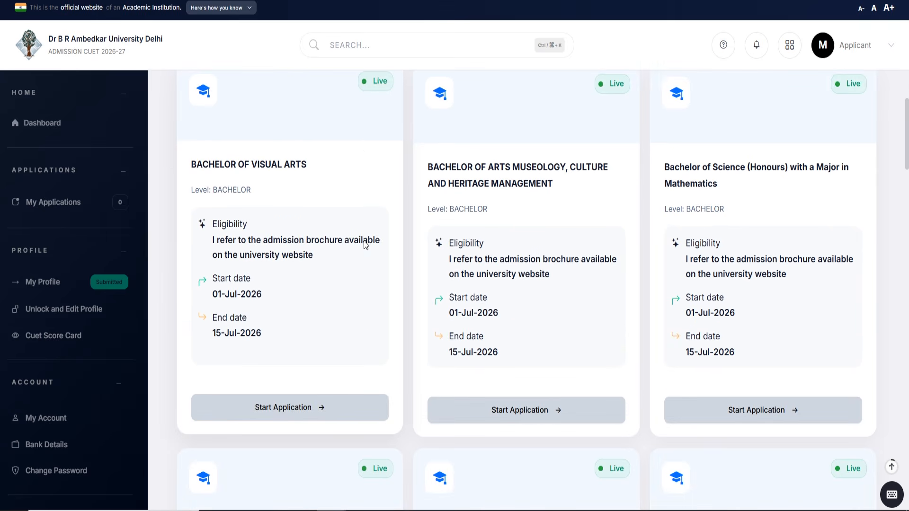
scroll(365, 246, "down", 2)
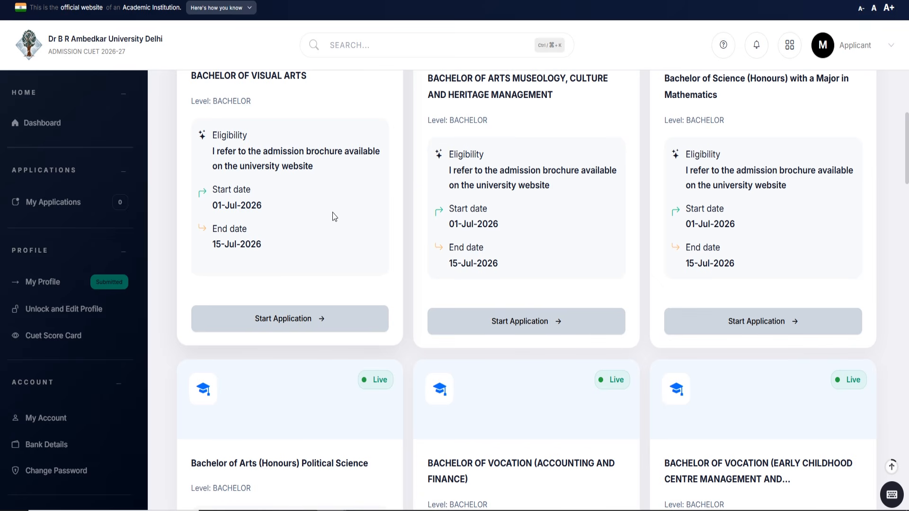
scroll(337, 215, "down", 2)
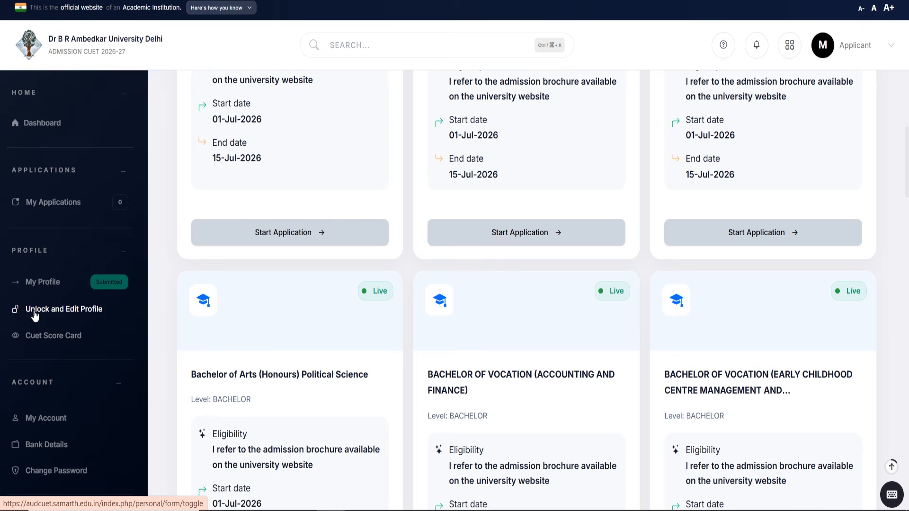
scroll(342, 272, "down", 17)
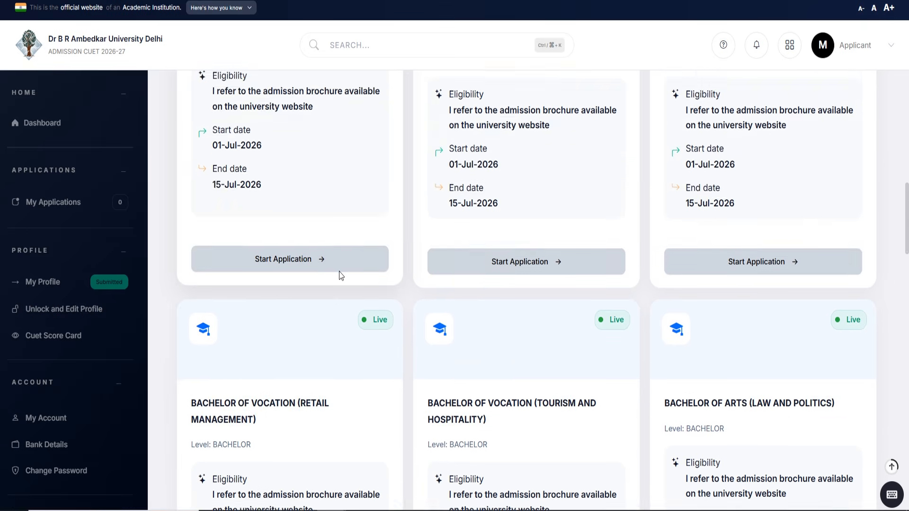
scroll(339, 276, "down", 17)
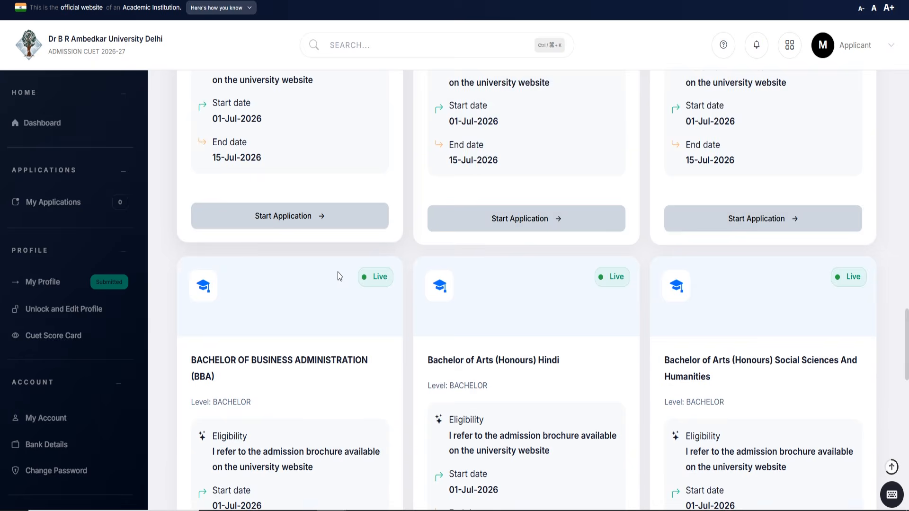
scroll(339, 276, "down", 10)
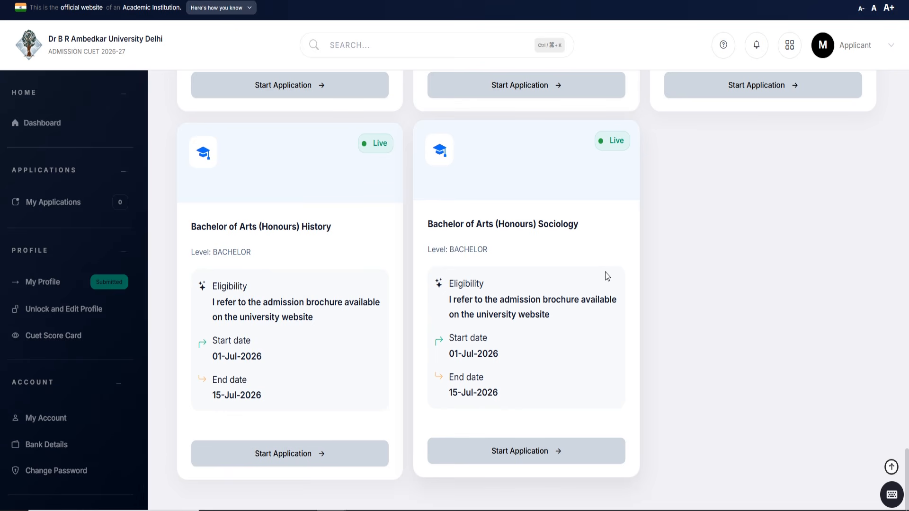
scroll(610, 279, "up", 20)
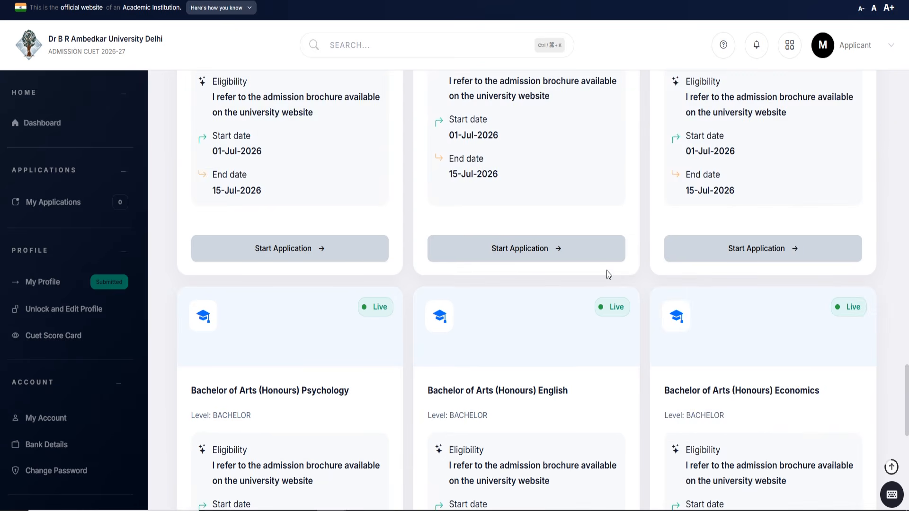
scroll(607, 271, "up", 20)
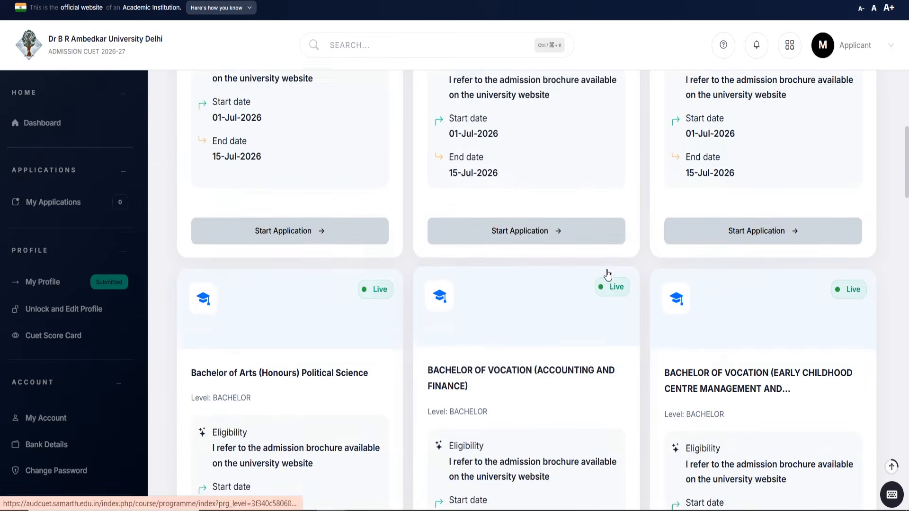